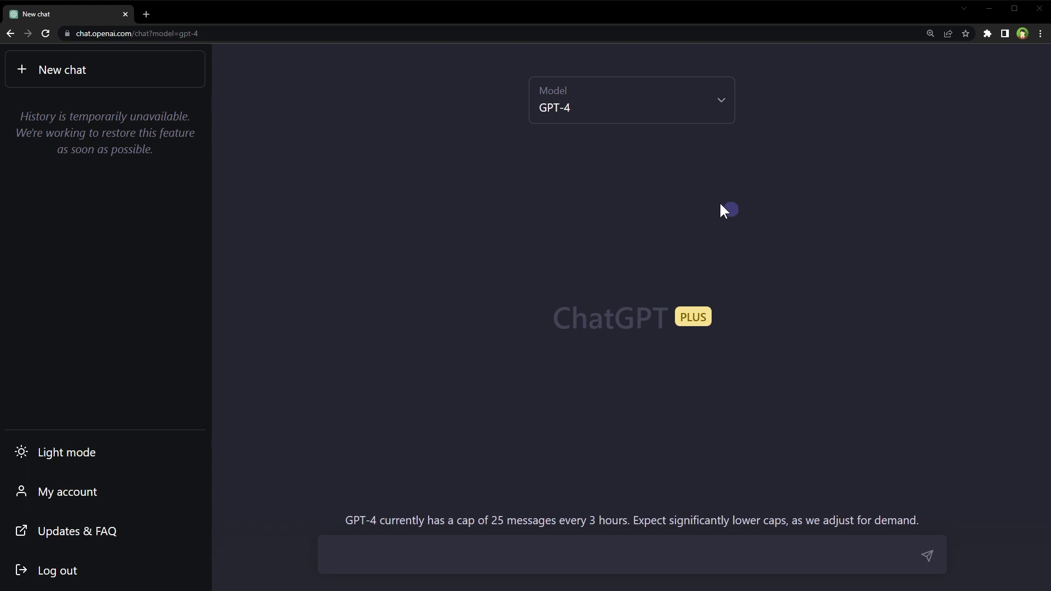
Show the model list (Default, Legacy, GPT-4) to confirm GPT-4 is selected
left_click(677, 114)
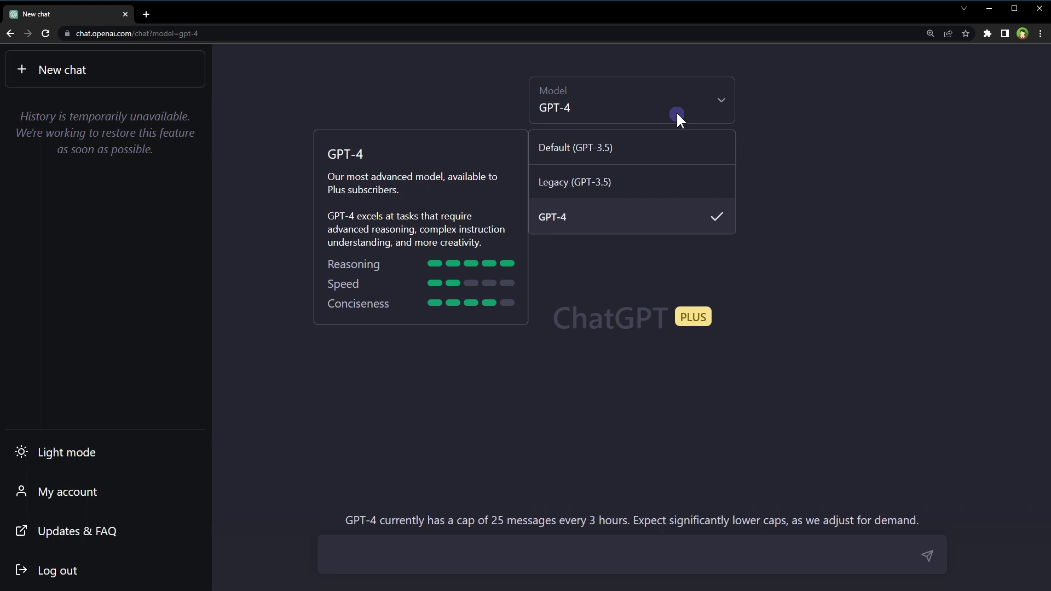
Paste the 'Define [word or concept]' prompt template into the message box
left_click(743, 551)
type("Define [word or concept]")
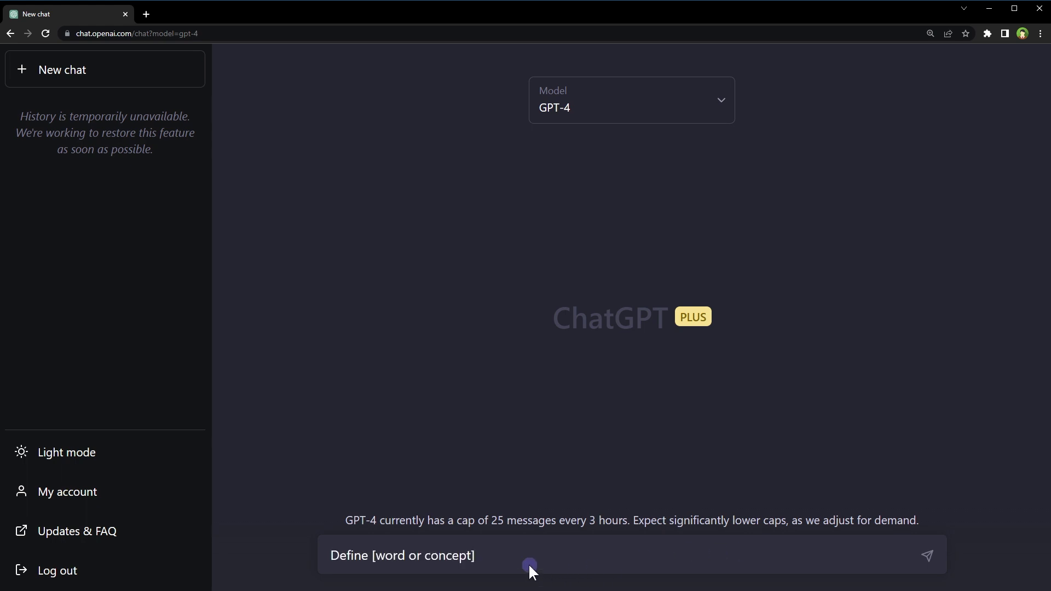
double_click(337, 556)
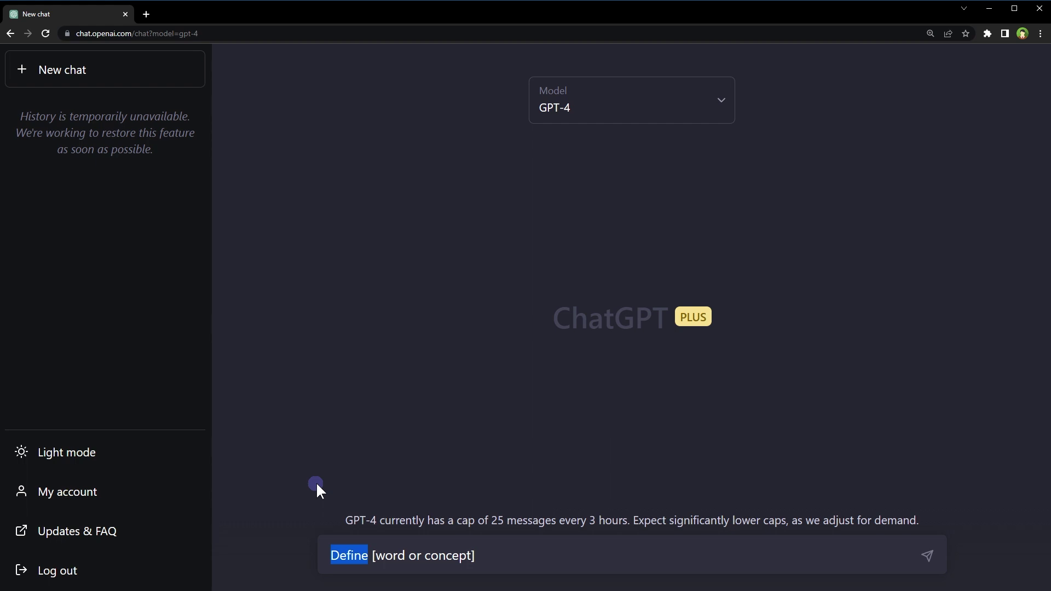
key("Right")
key("shift+End")
key("Right")
key("ctrl+a")
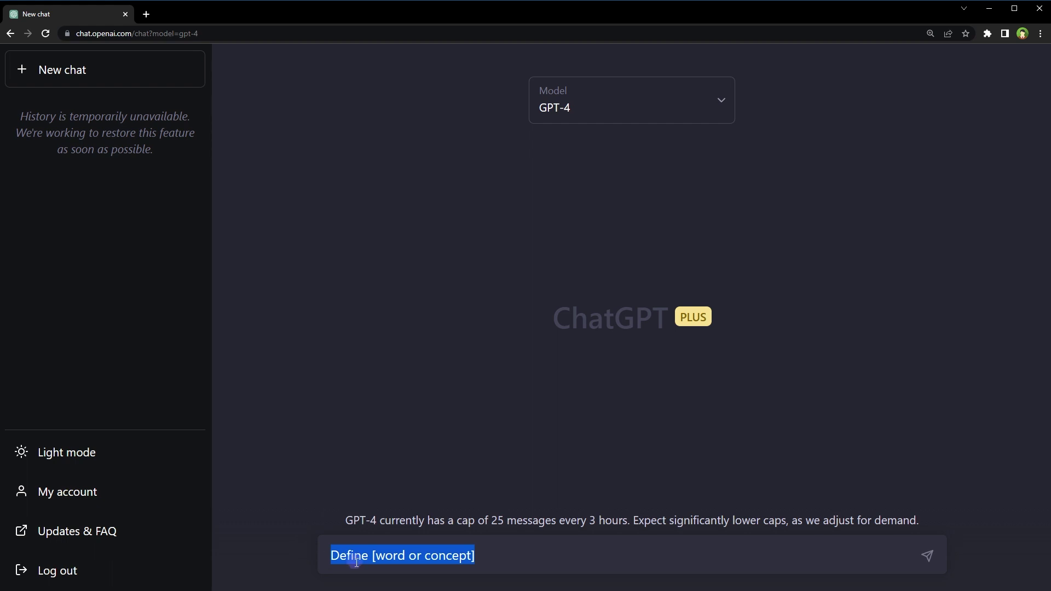
Replace the placeholder with Artificial Intelligence, send it, and read GPT-4's definition
left_click(373, 554)
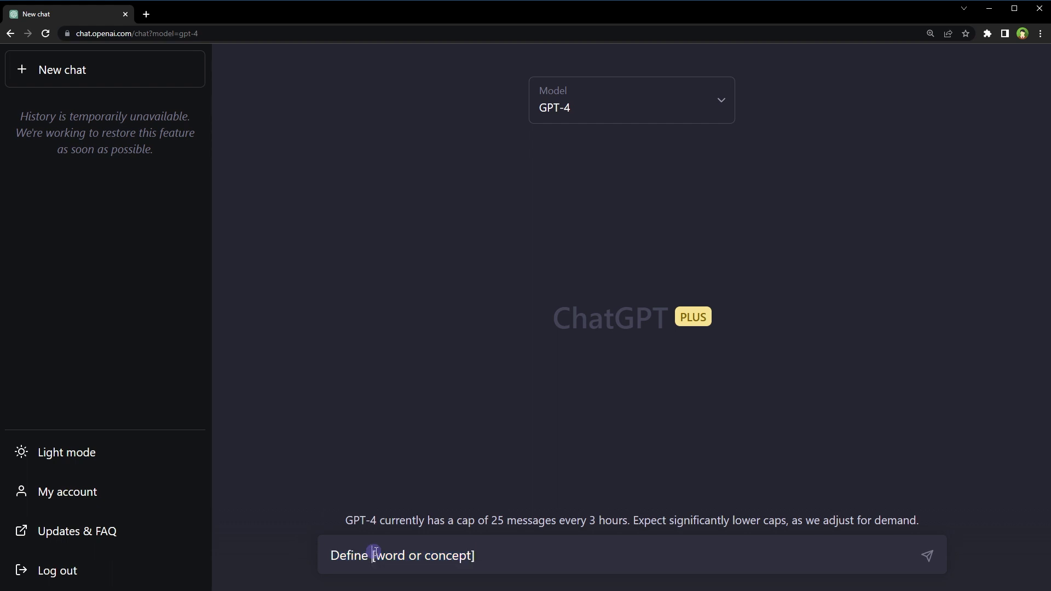
left_click_drag(373, 555, 580, 583)
type("Artificial Intelligence")
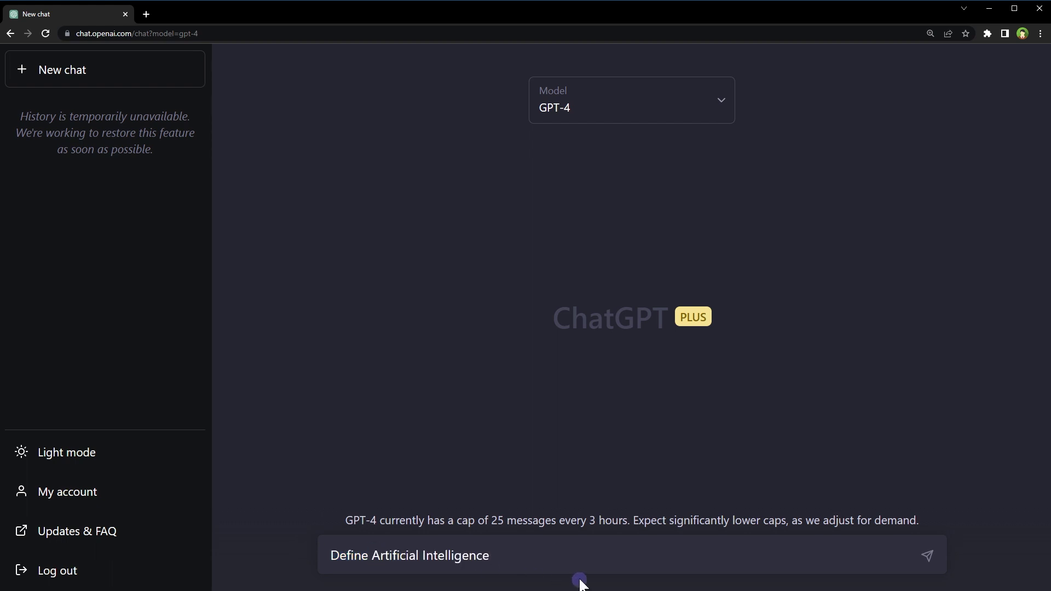
key("Return")
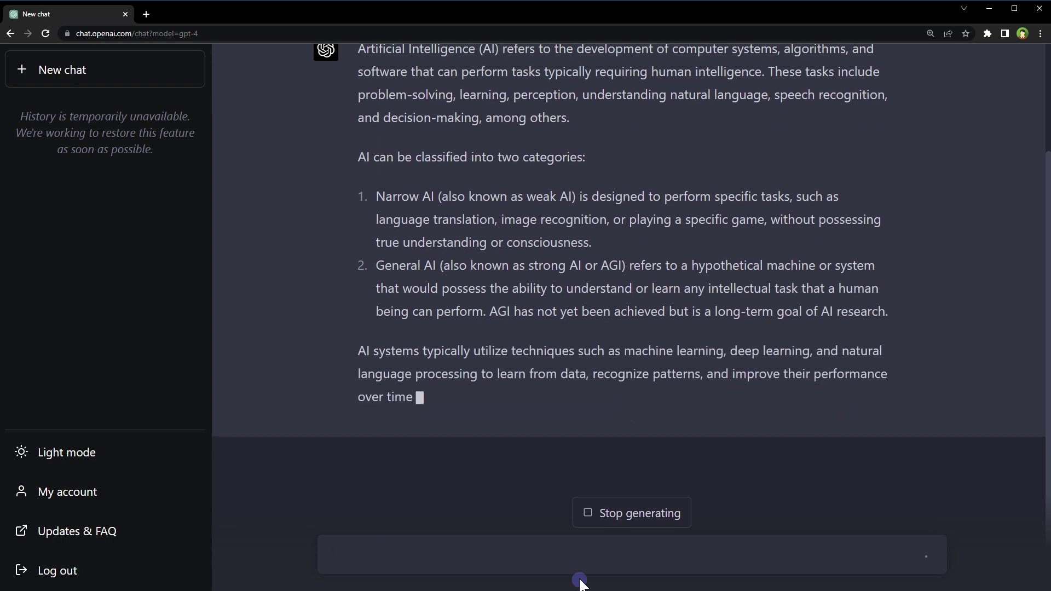
scroll(624, 402, "up", 2)
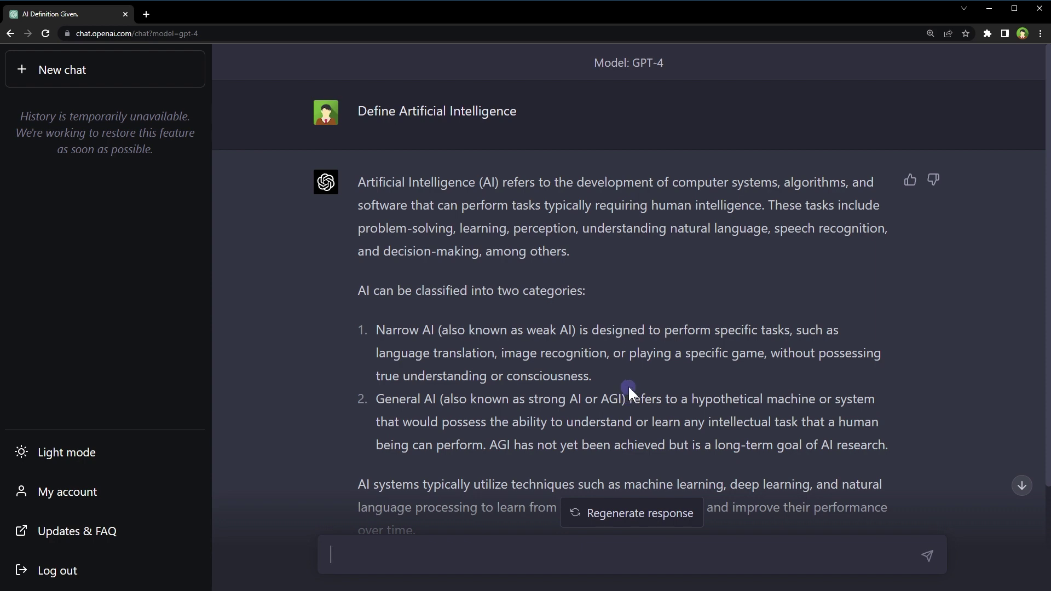
scroll(561, 312, "down", 3)
Send 'Explain Artificial Intelligence' from the Explain [topic] template and review the components listed
type("Explain [topic]")
left_click_drag(512, 547, 315, 557)
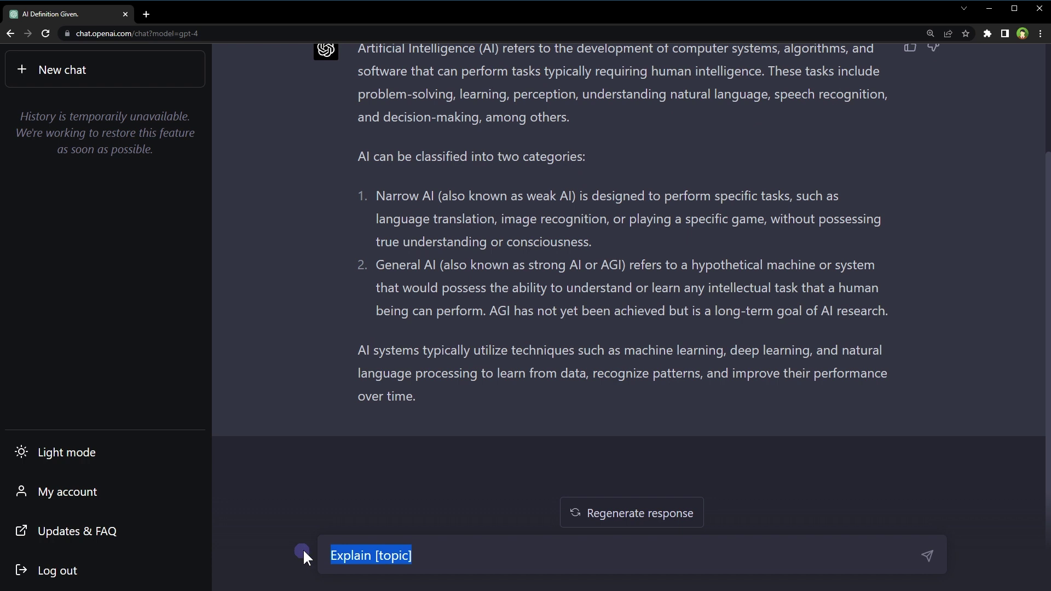
left_click(375, 556)
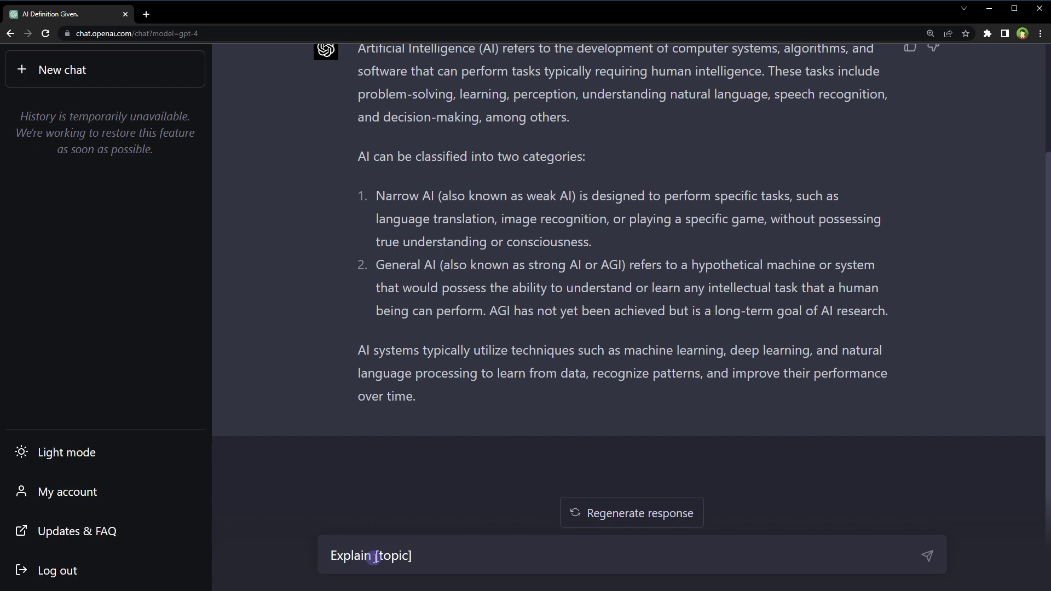
left_click_drag(375, 557, 454, 552)
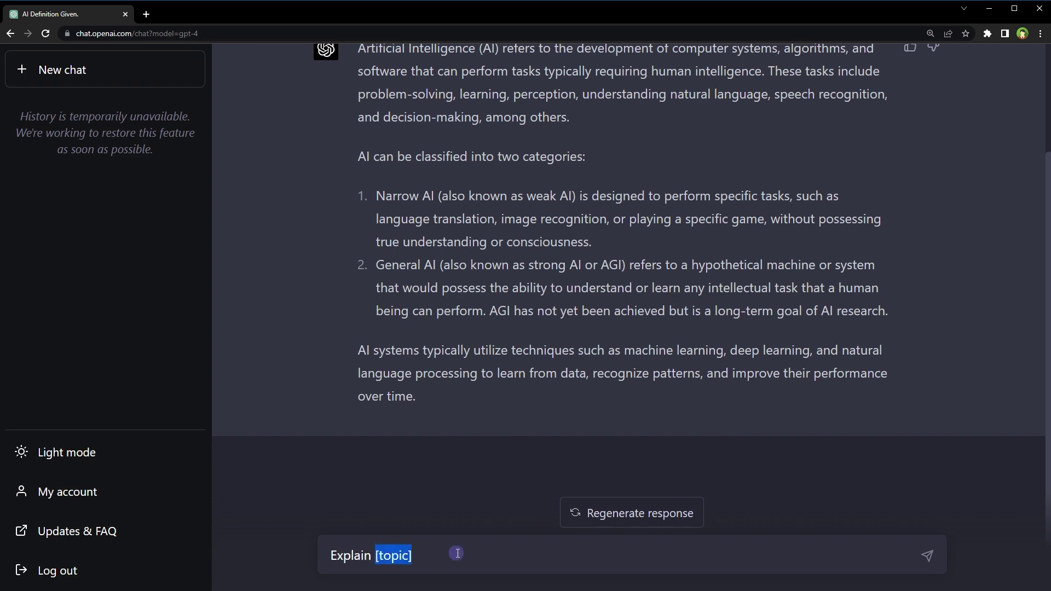
type("Artificial Intelligence")
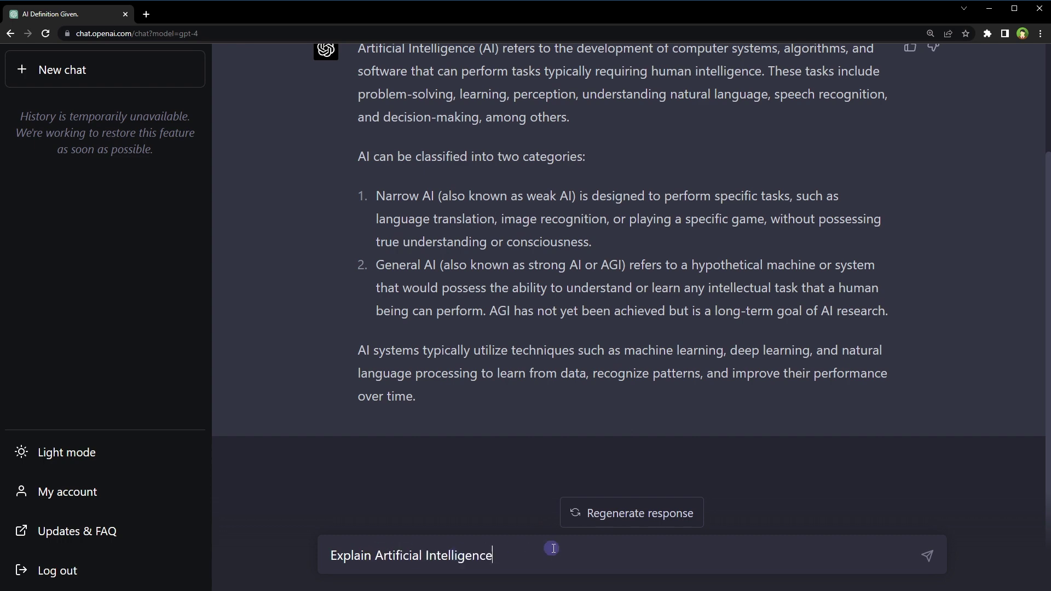
key("Return")
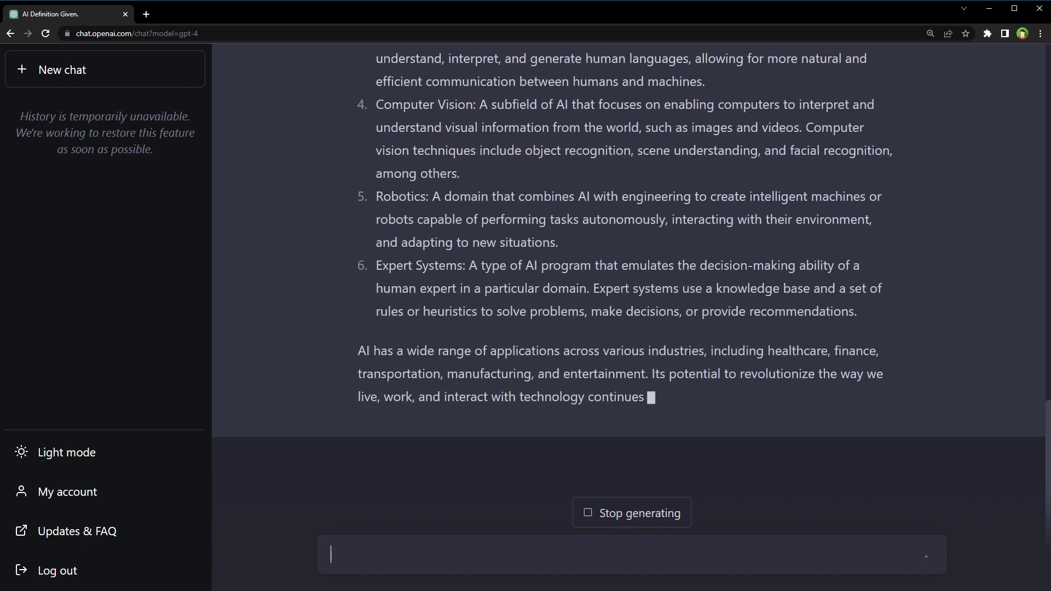
scroll(754, 355, "up", 8)
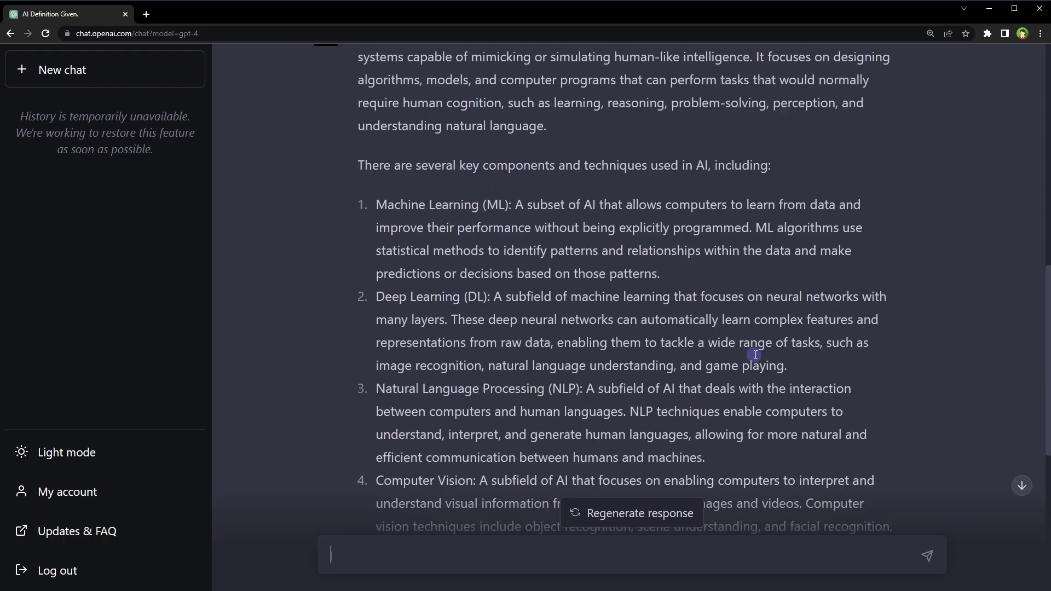
scroll(755, 354, "up", 4)
scroll(754, 354, "up", 7)
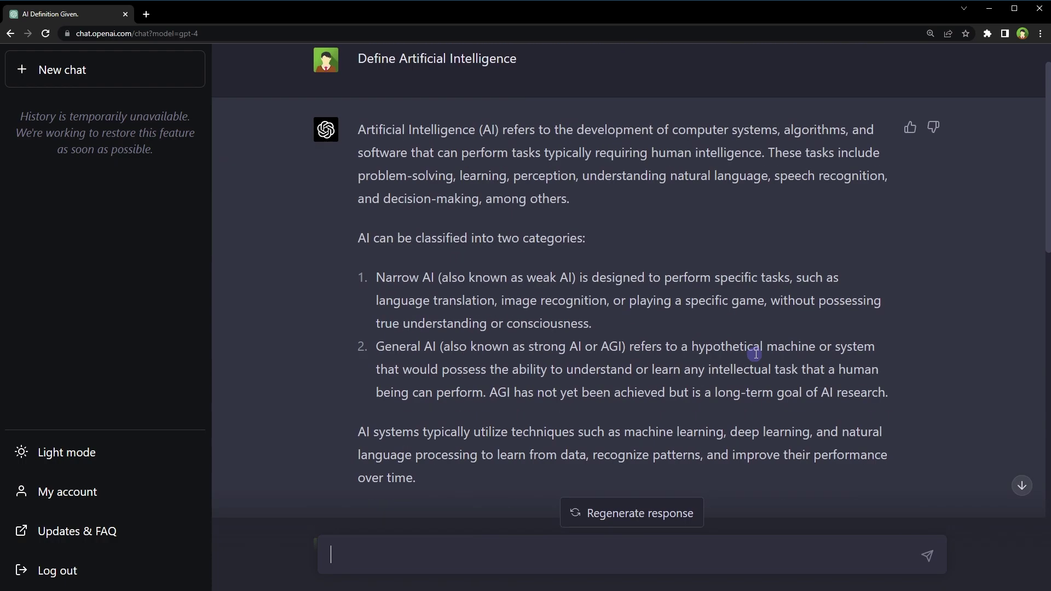
scroll(754, 354, "down", 15)
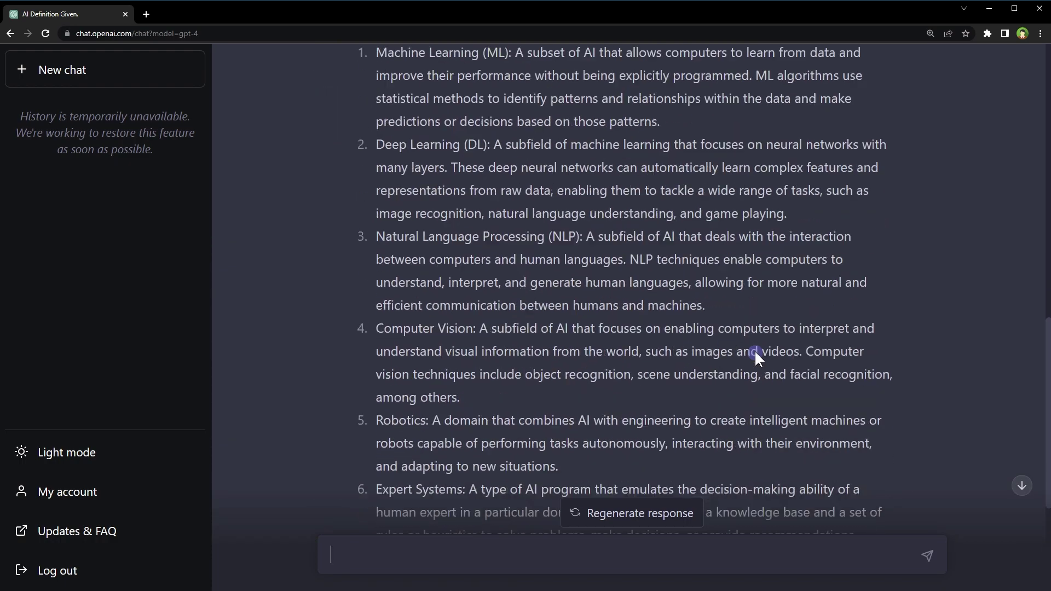
Fill the Compare [A] and [B] template with shopify and wordpress, send it, and review the reply
type("Compare [A] and [B]")
key("ctrl+a")
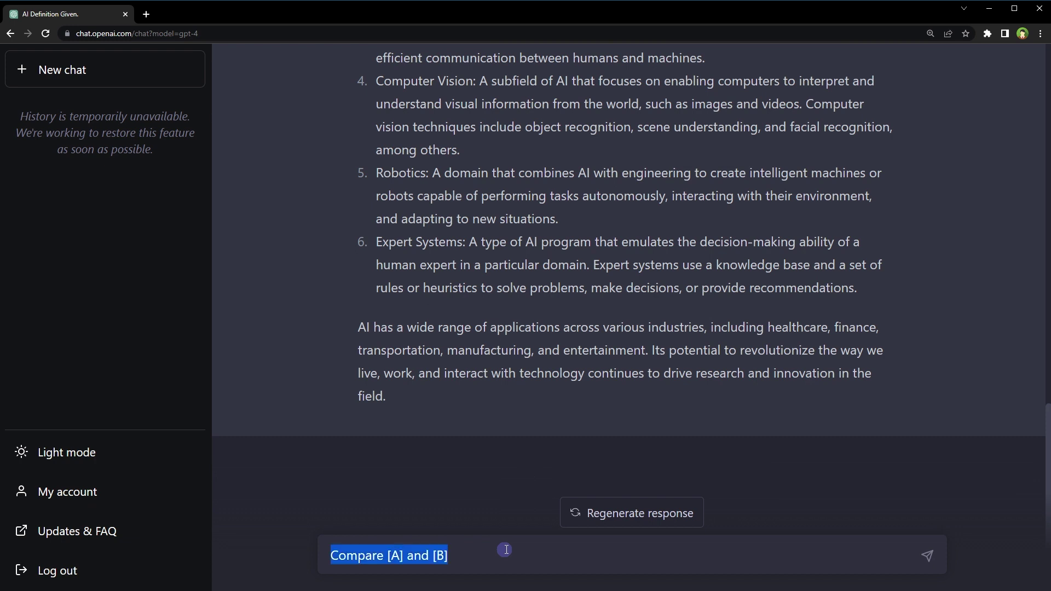
left_click(408, 558)
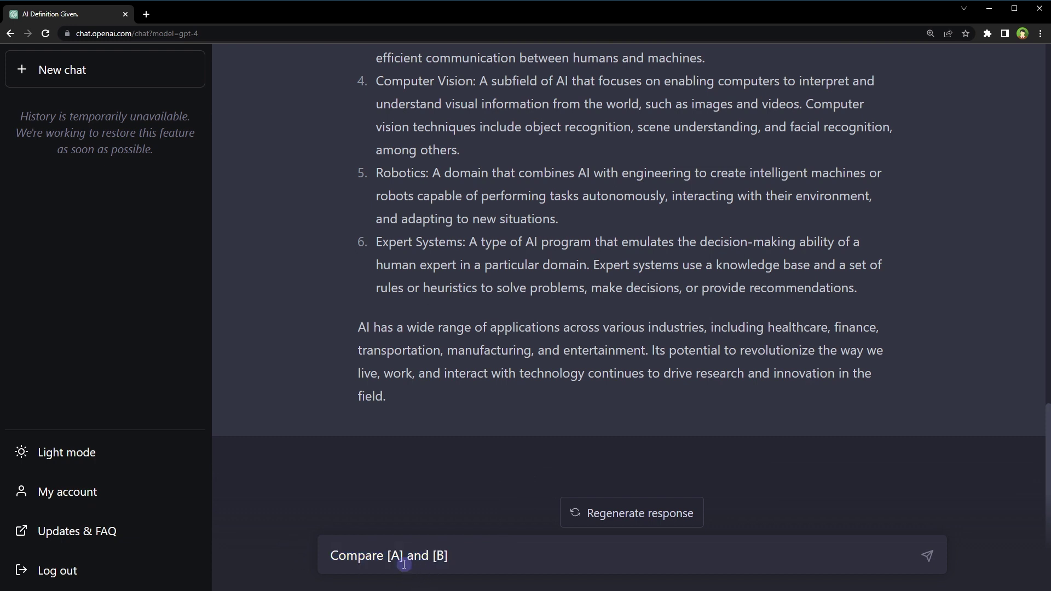
left_click_drag(387, 556, 515, 553)
type("shopify and wordpress")
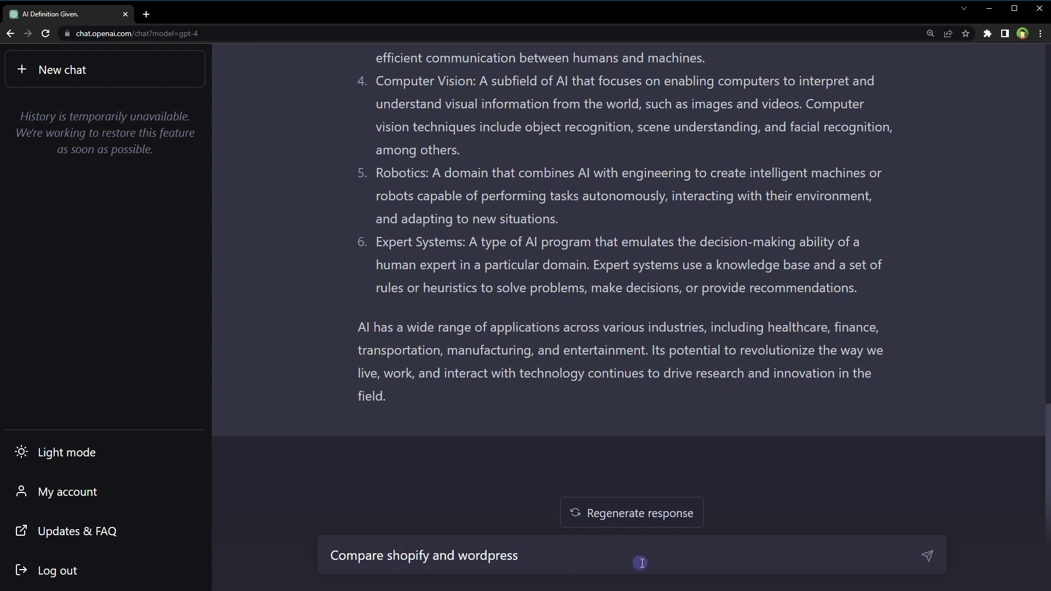
key("Return")
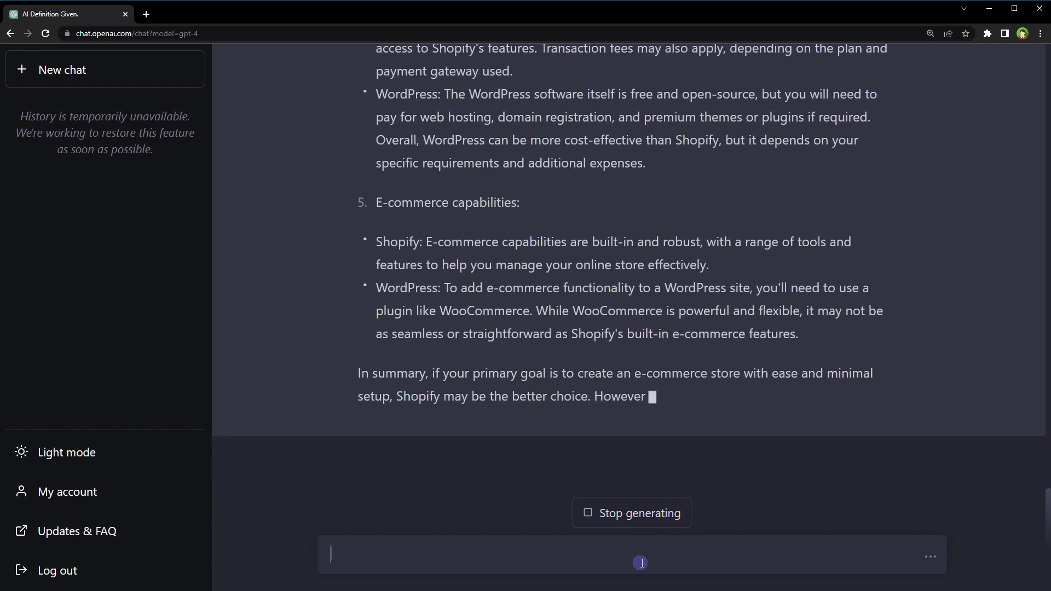
scroll(690, 351, "up", 9)
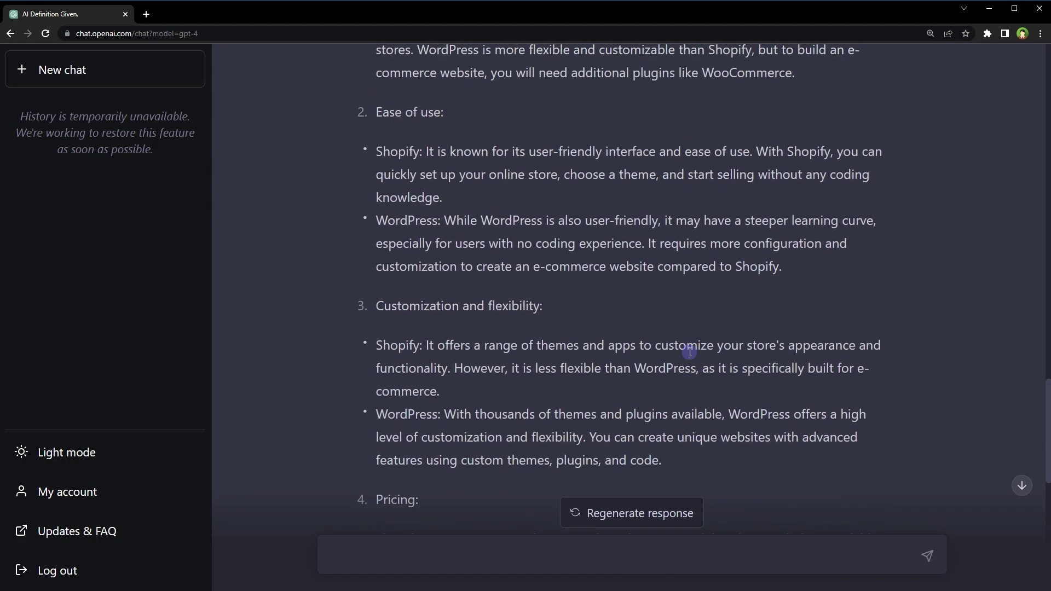
scroll(690, 351, "up", 8)
scroll(690, 351, "down", 16)
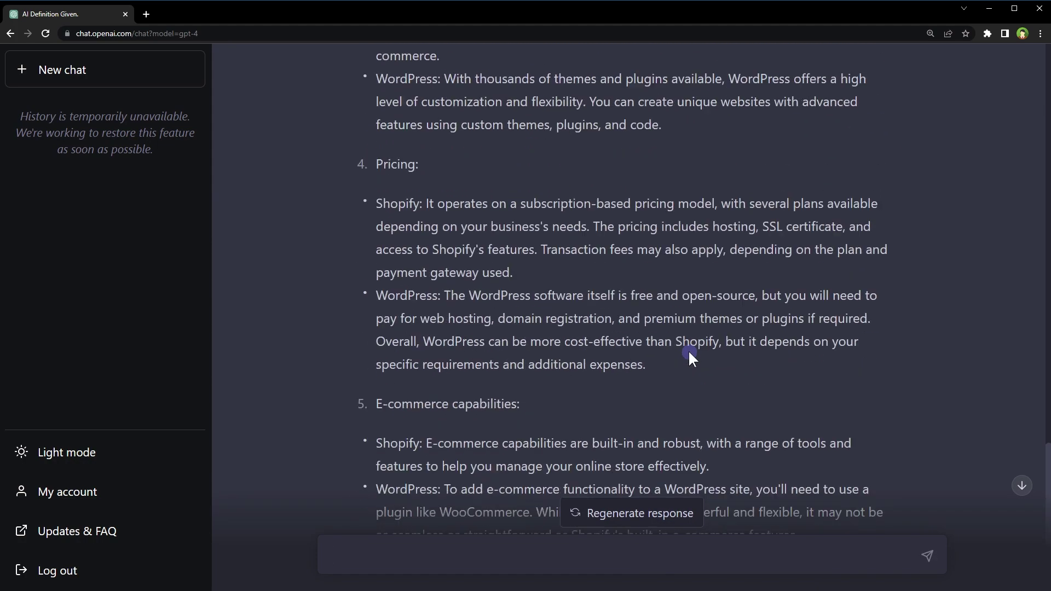
scroll(689, 350, "down", 4)
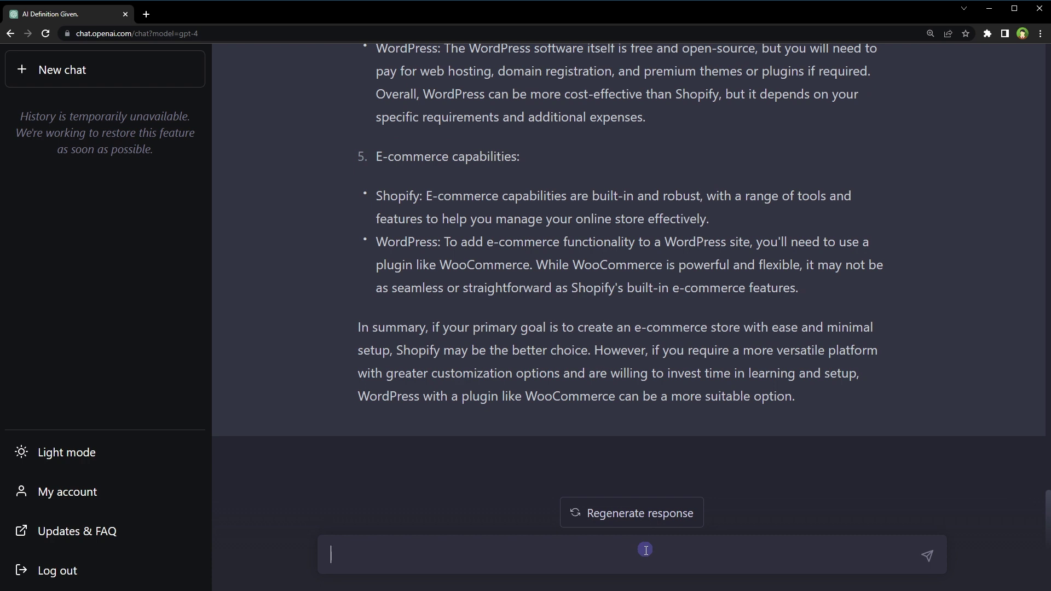
Ask for the Shopify versus WordPress comparison in table form
type("ve me thi")
type("s compari")
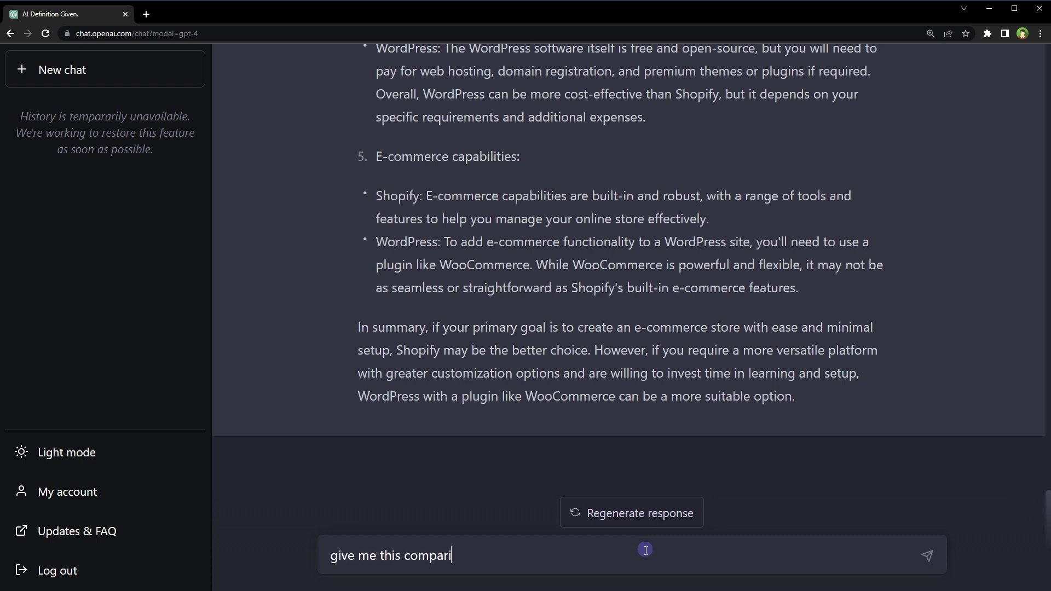
type("on in table format")
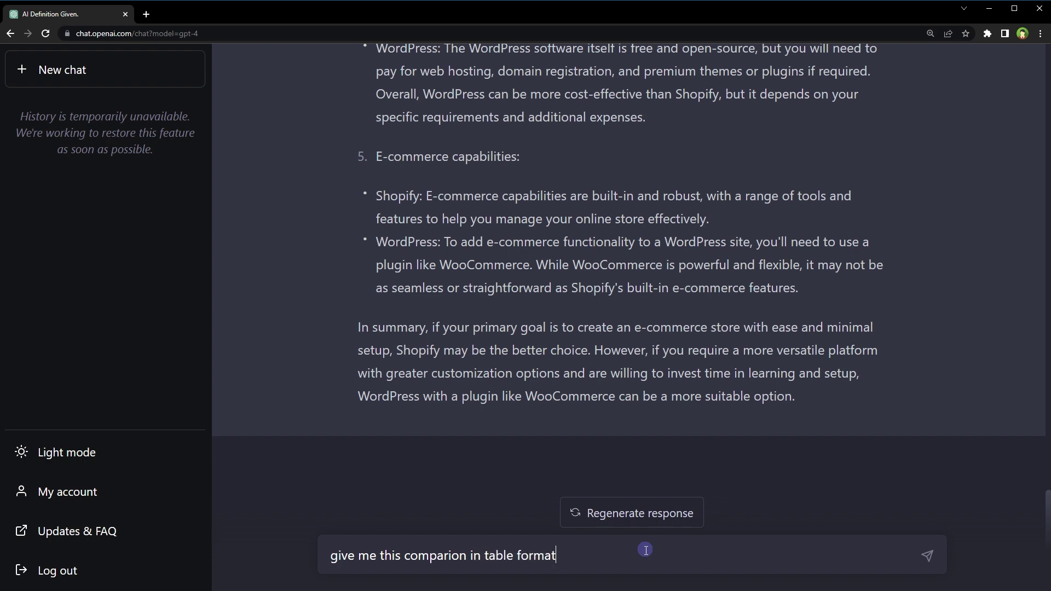
key("Return")
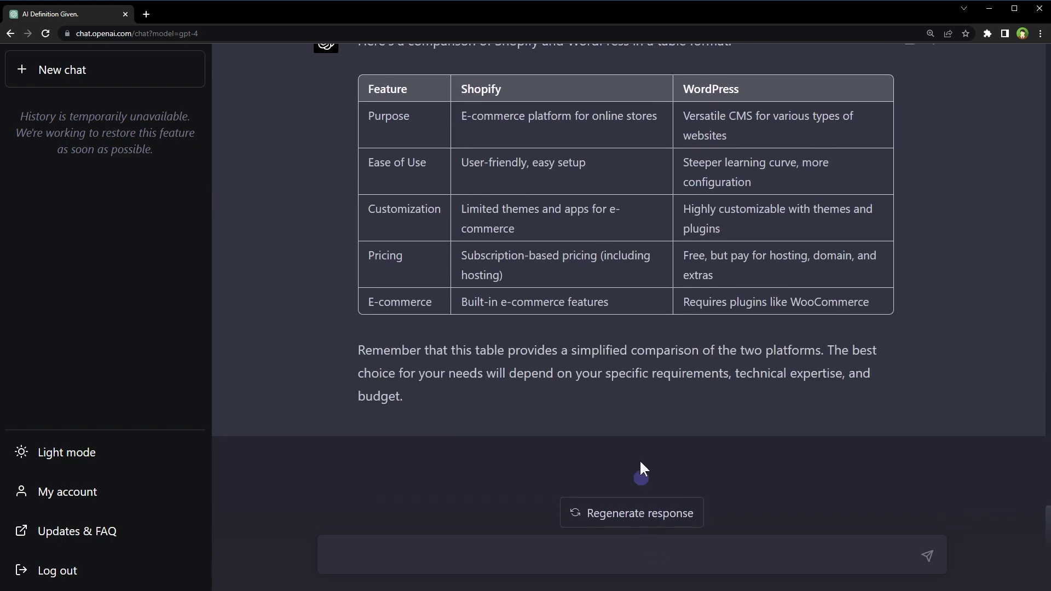
scroll(633, 435, "up", 4)
scroll(632, 431, "down", 3)
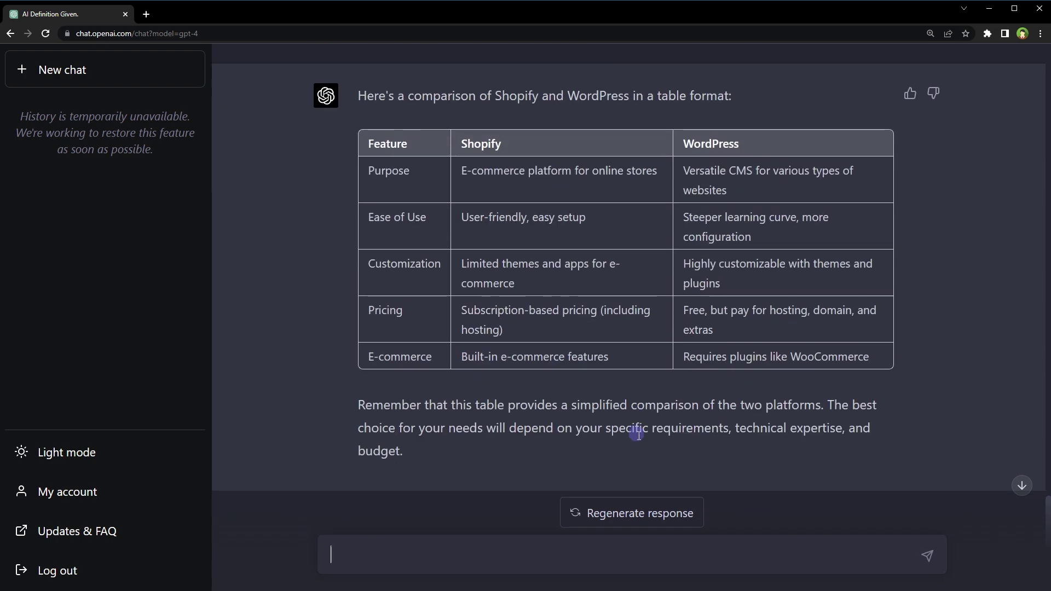
Turn the Summarize template into 'Summarize the story of thirsty crow' and send it
type("Summarize [article or story or link]")
key("ctrl+a")
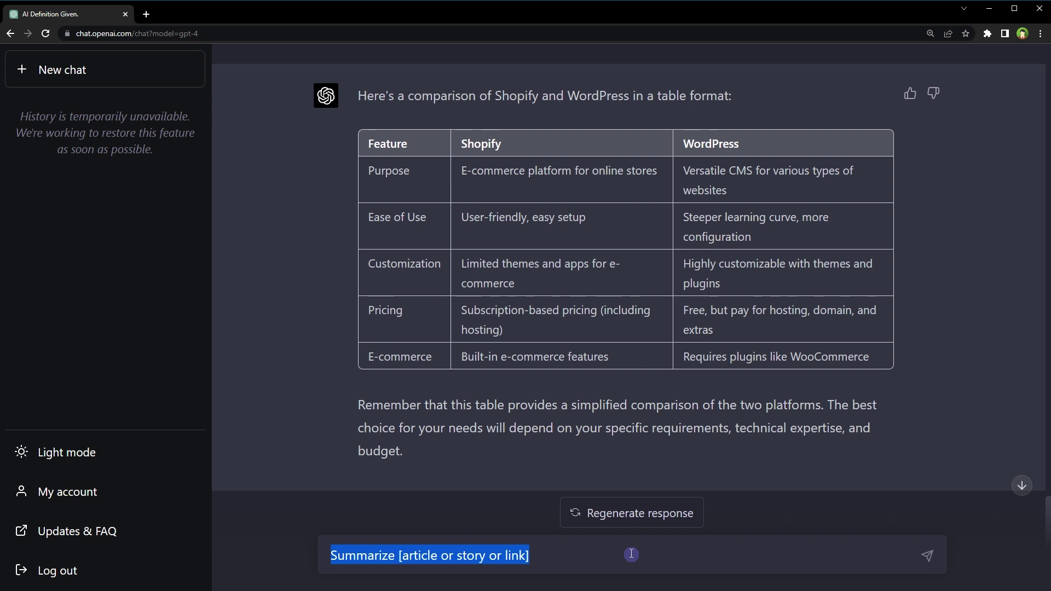
left_click_drag(398, 555, 546, 555)
key("BackSpace")
type("the story of thirsty crow")
key("ctrl+shift+Left")
key("ctrl+shift+Left")
left_click(606, 568)
key("Return")
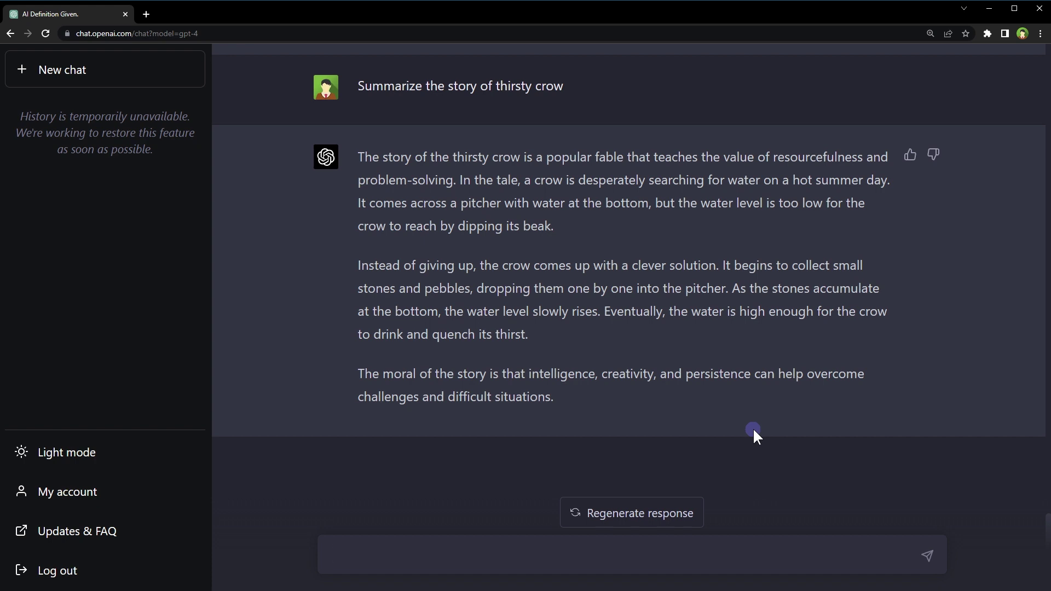
Request a kids' story with a crow, an eagle and a fish as characters
type("give me kids story with characters of a crow, an eagle and a fish")
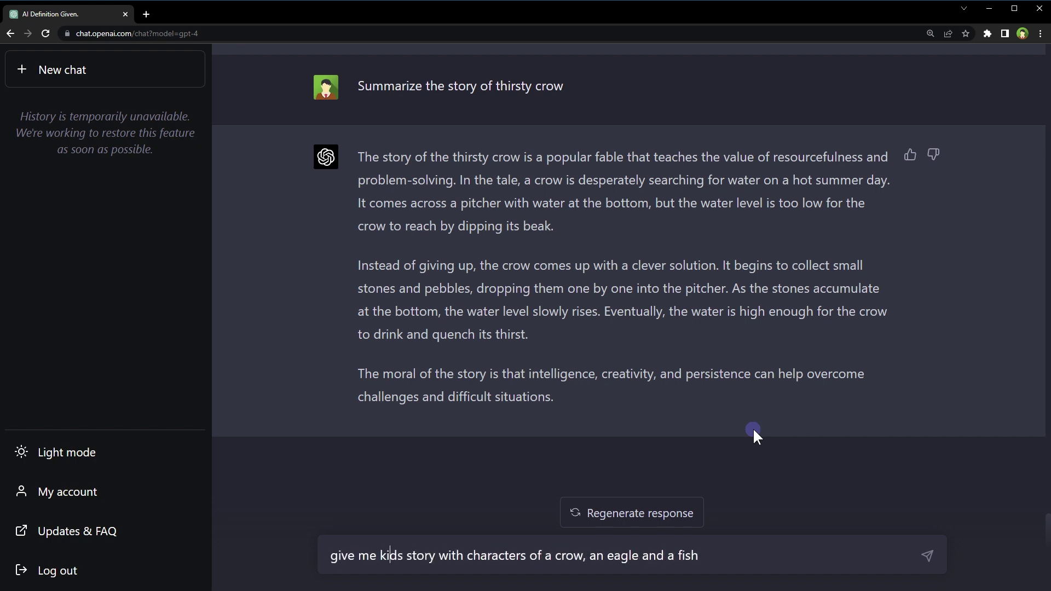
type("a")
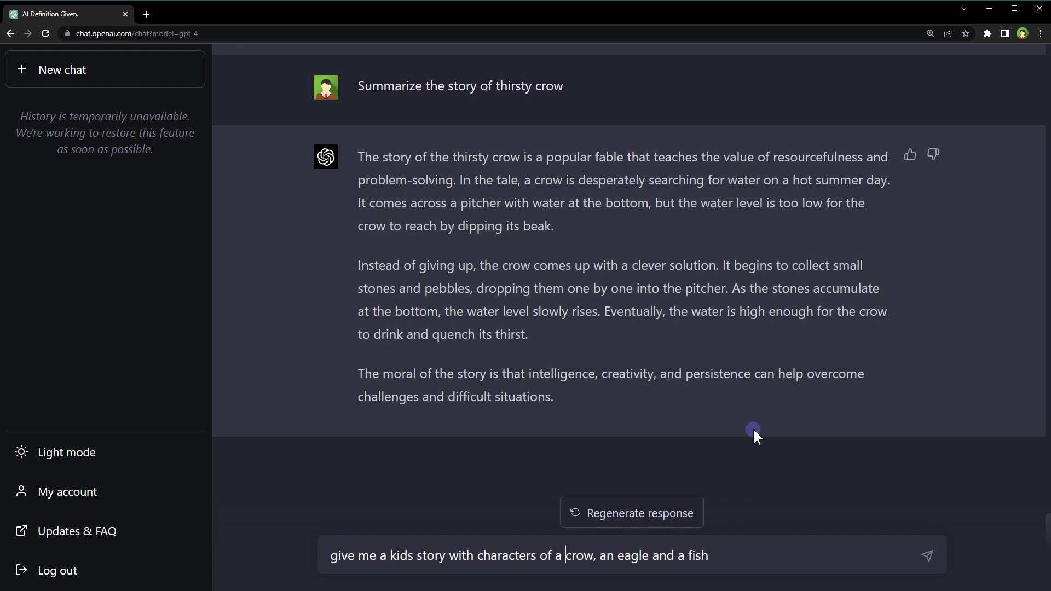
key("Return")
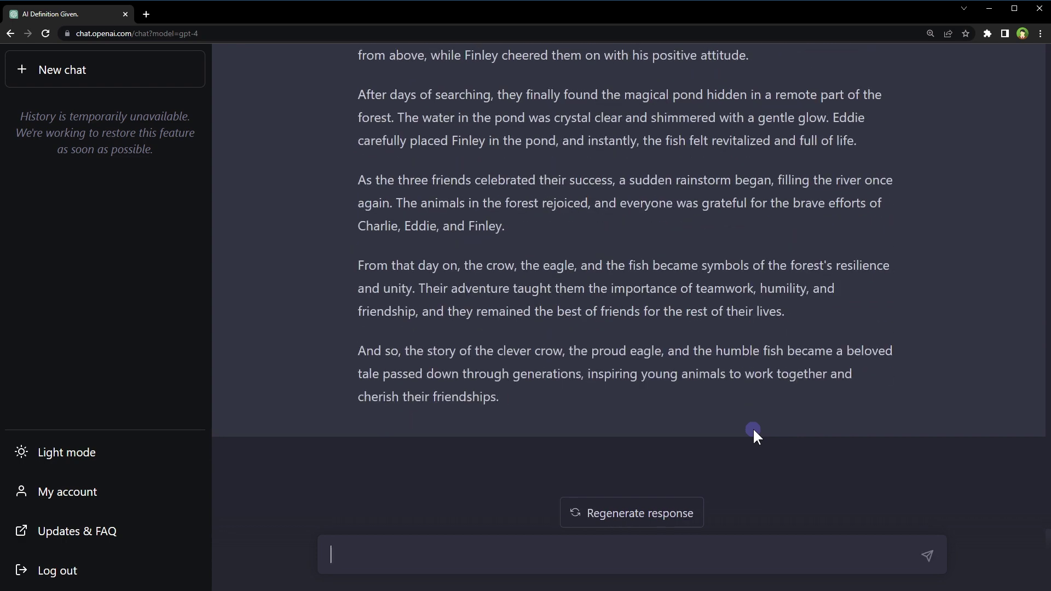
scroll(753, 428, "up", 12)
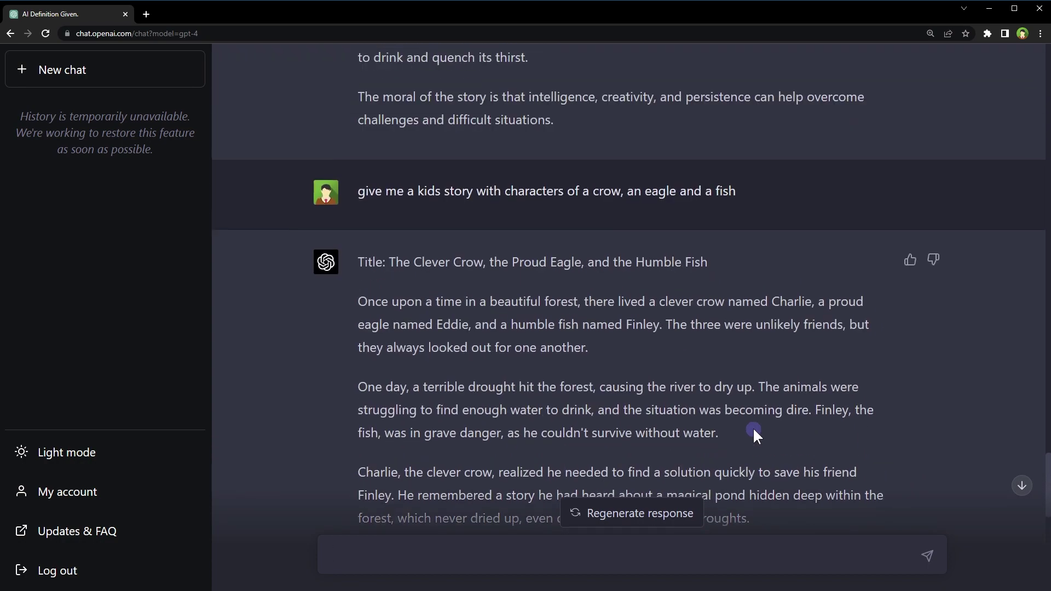
scroll(758, 428, "down", 10)
Request a kids' story about a dinosaur with 10 eyes and a red mountain
type("gi")
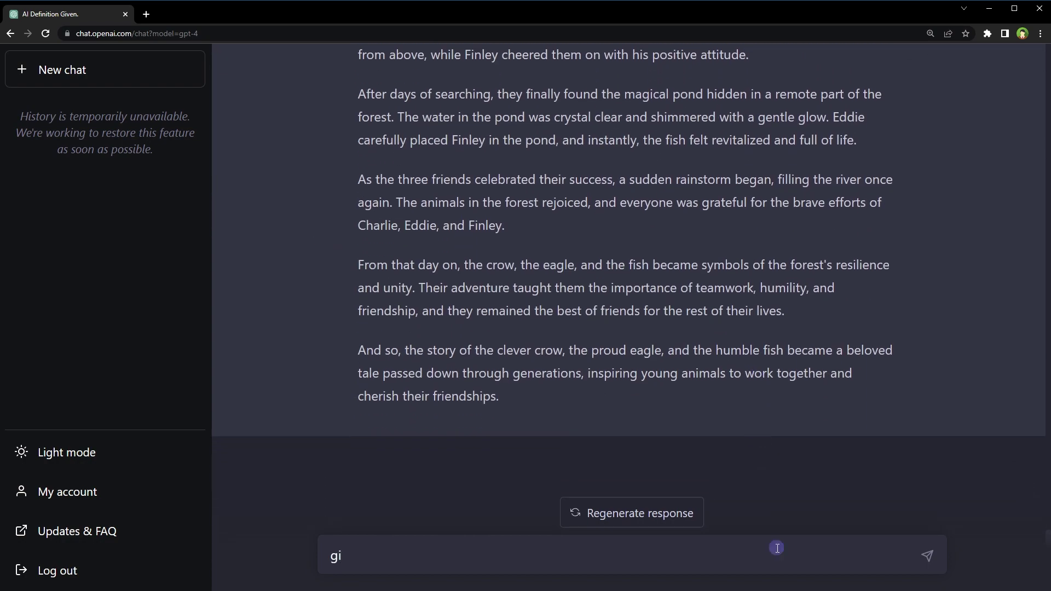
type("ve me a kids story of a dino")
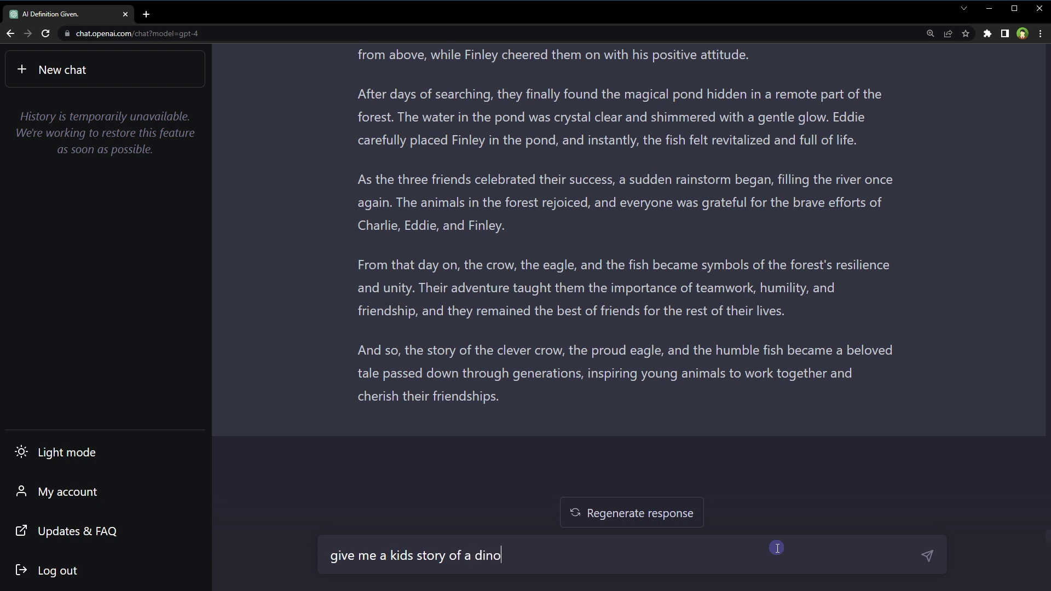
type("saur with 10 eyes and a red mountain")
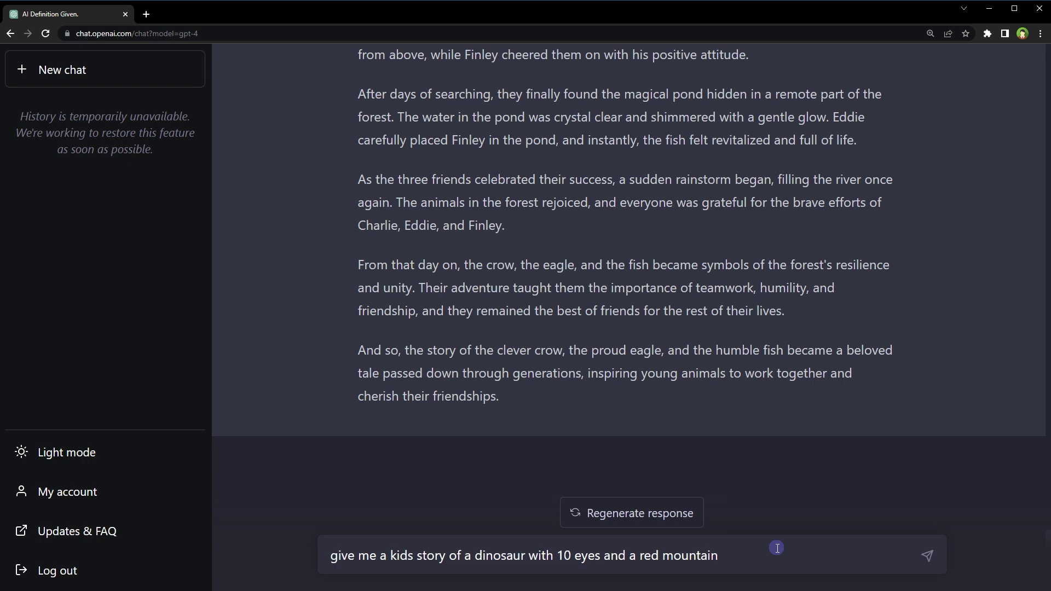
key("Return")
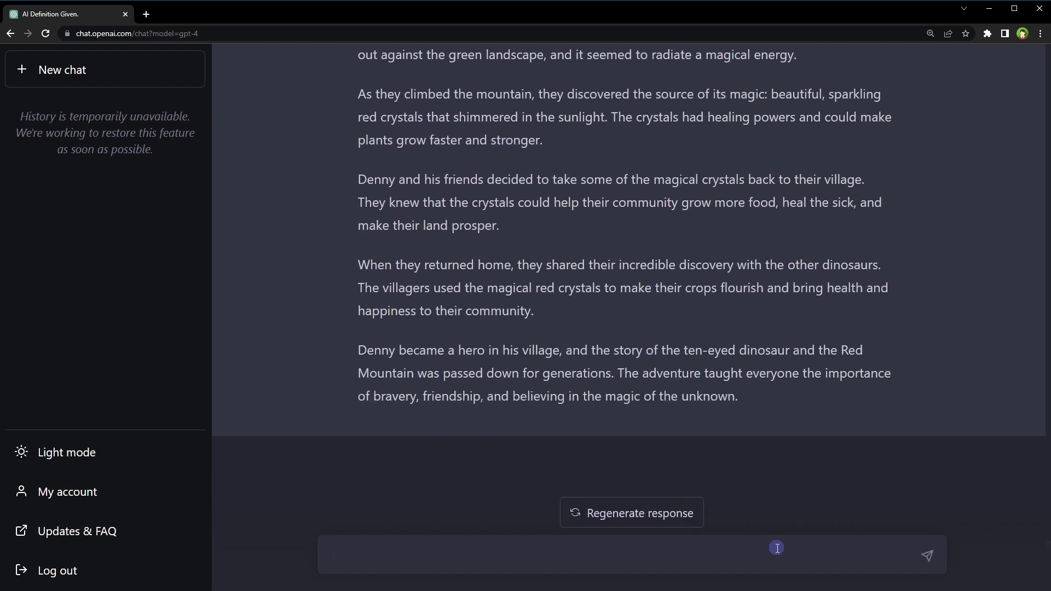
Ask for 3 invented English words, then highlight Fluffernutterize, Glimmervate and Squaridot in the reply
type("Invent totally new English words")
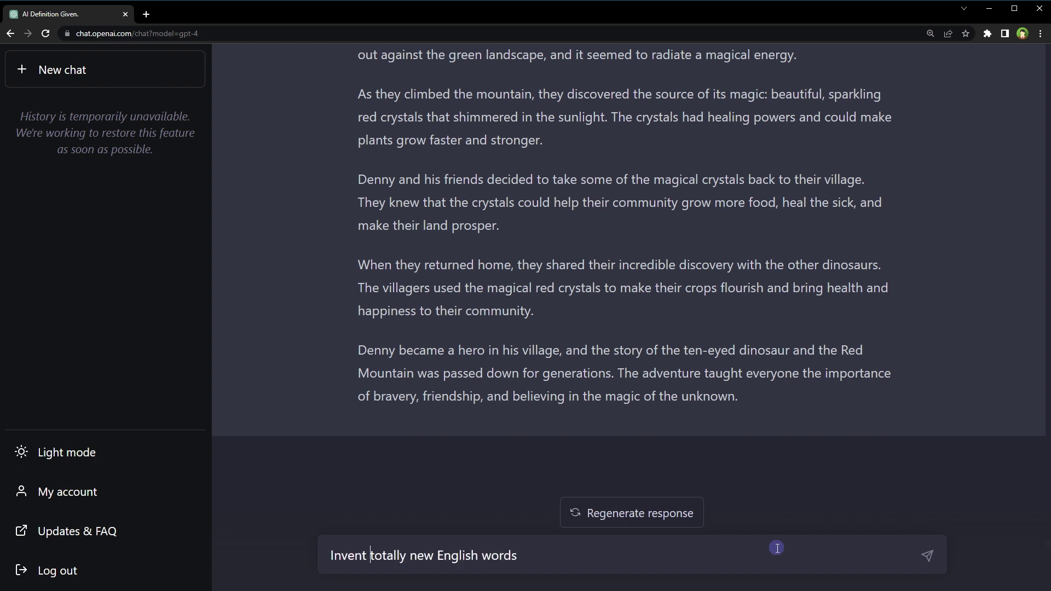
type("3 ")
type(" and describe them")
key("Return")
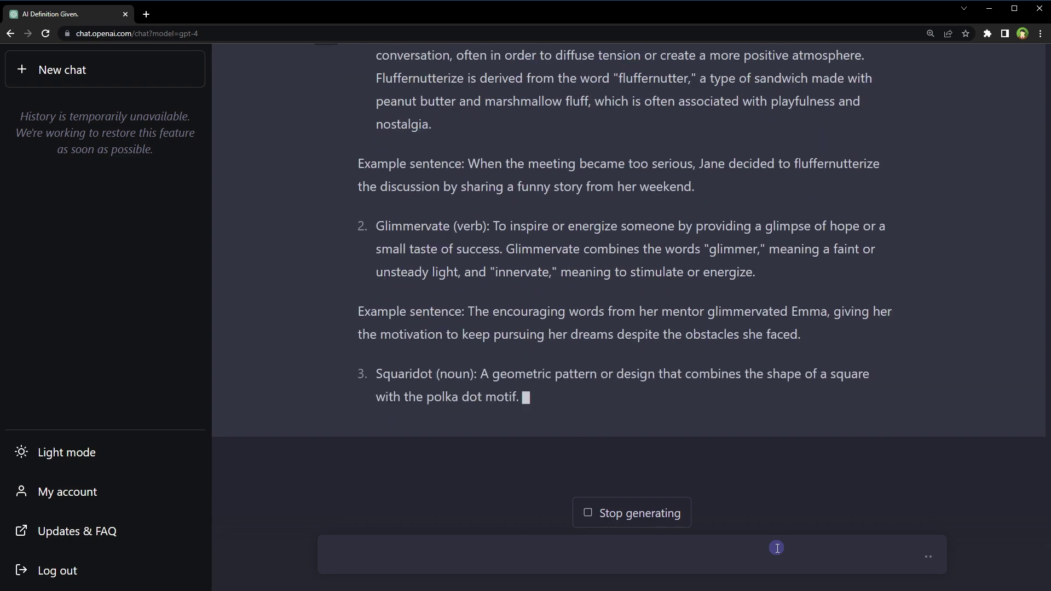
scroll(777, 353, "up", 2)
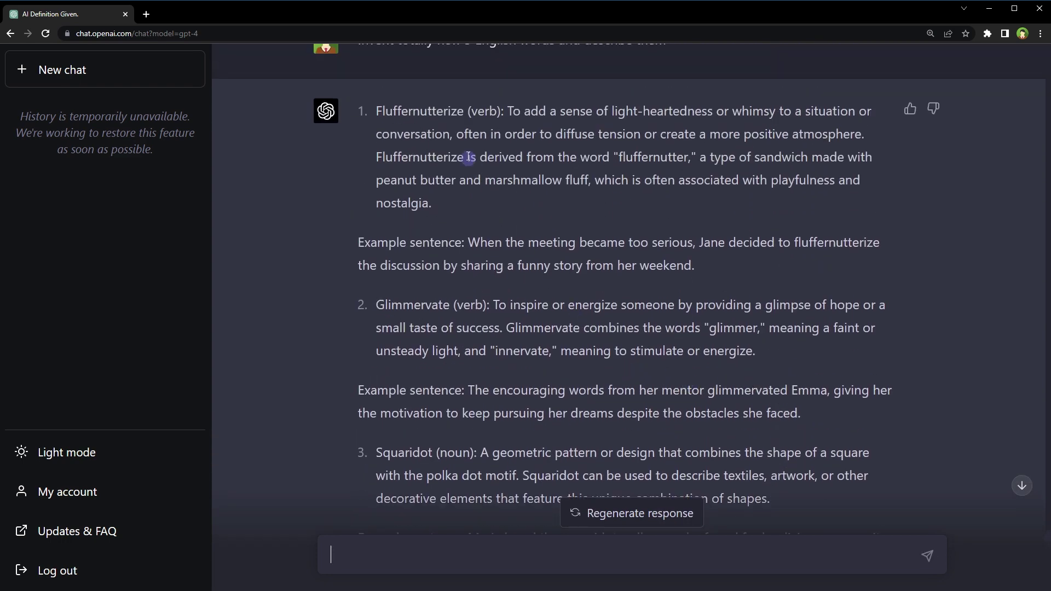
double_click(445, 112)
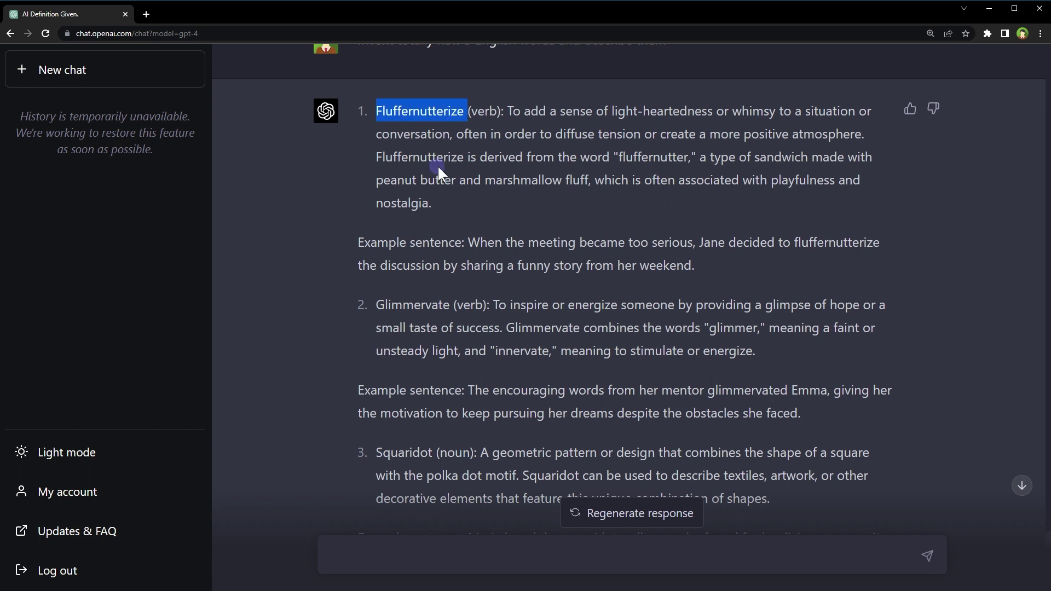
double_click(436, 241)
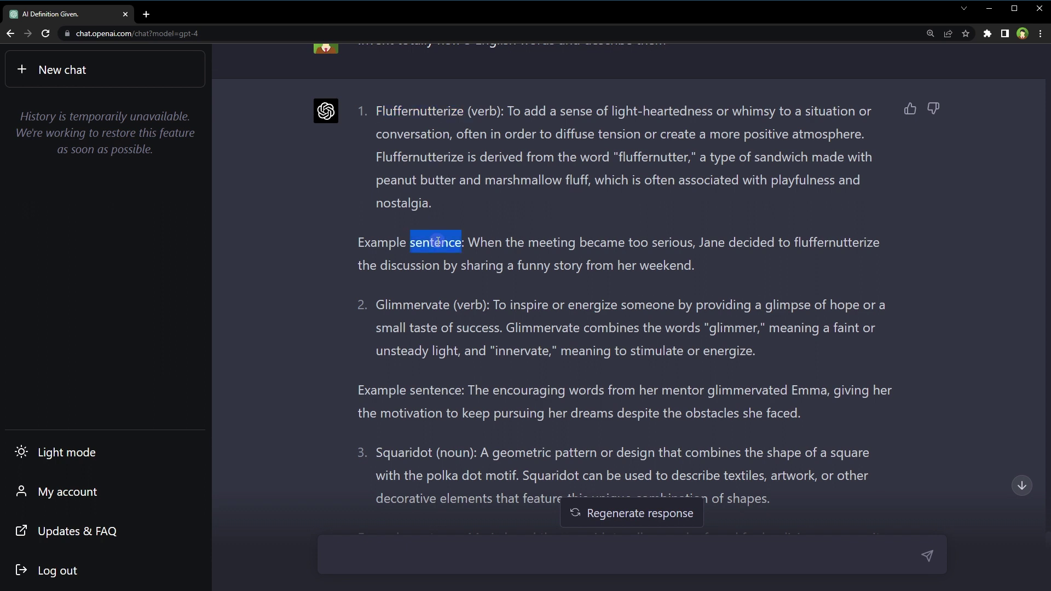
left_click(672, 248)
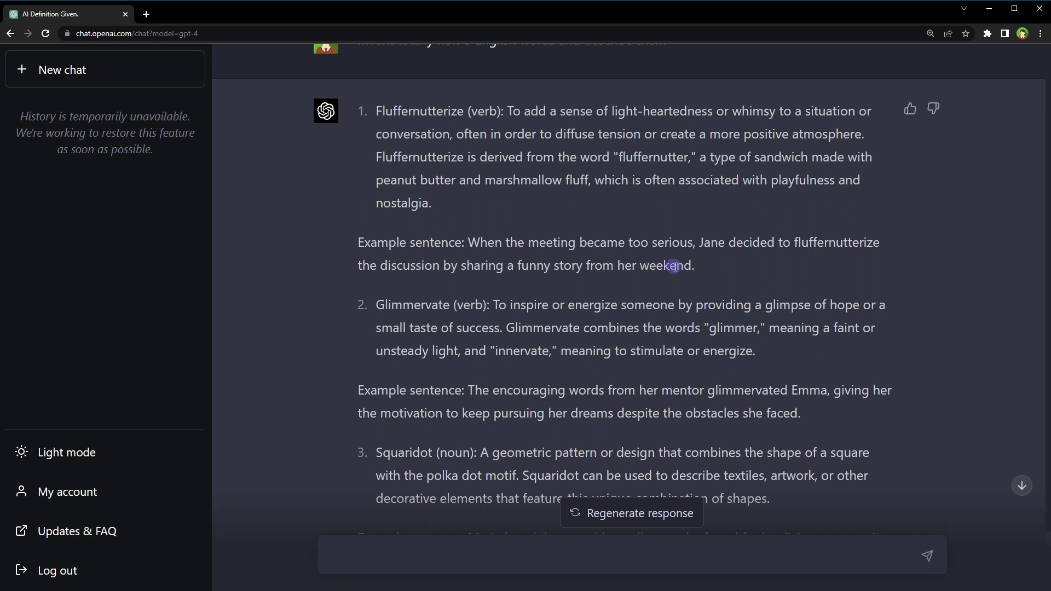
double_click(424, 305)
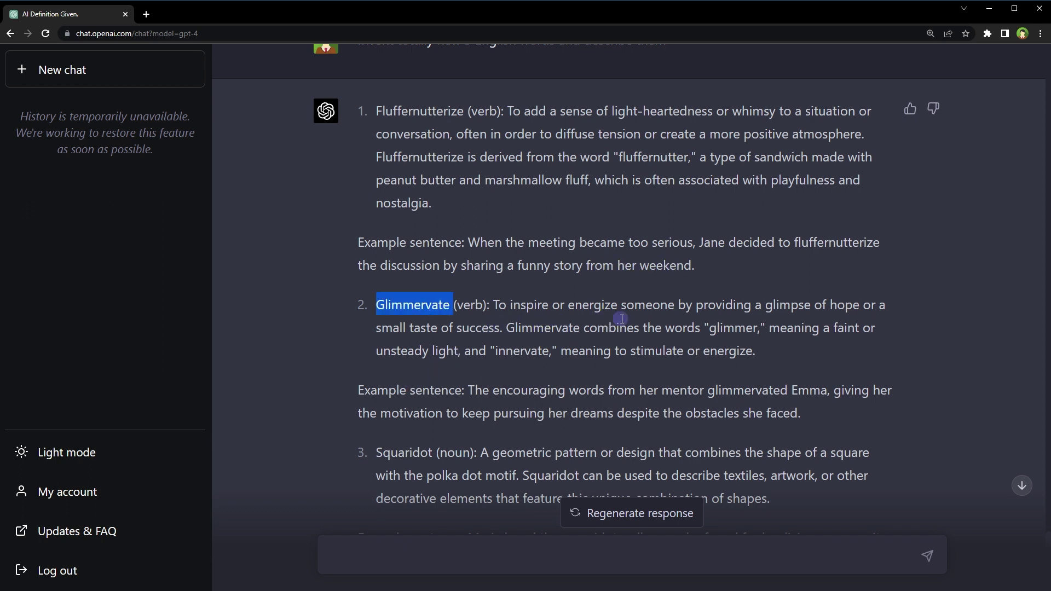
scroll(636, 312, "down", 3)
double_click(394, 288)
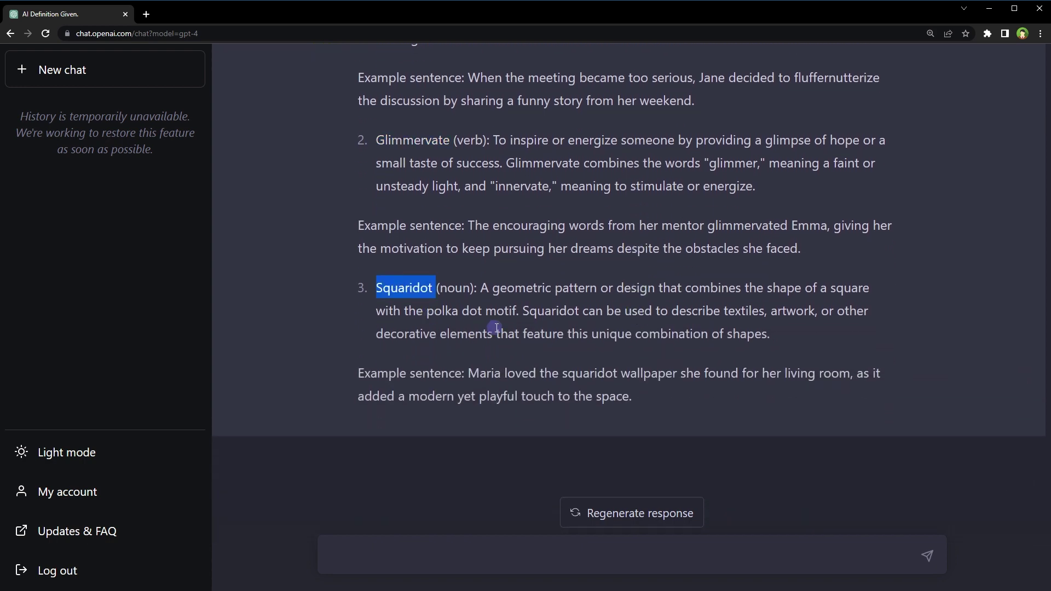
double_click(638, 289)
scroll(624, 374, "up", 2)
scroll(624, 373, "down", 2)
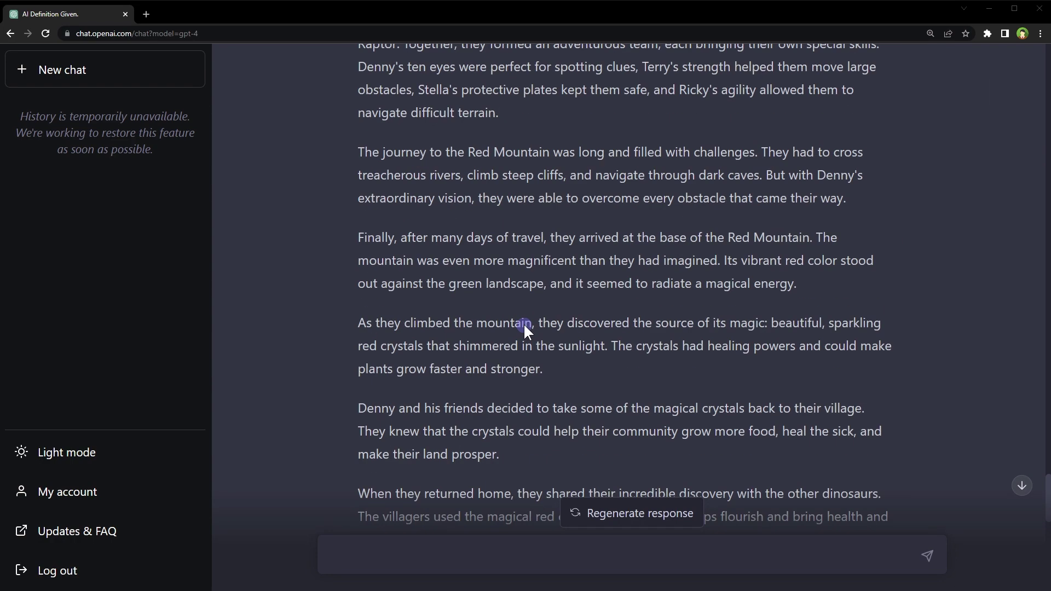
scroll(523, 323, "up", 20)
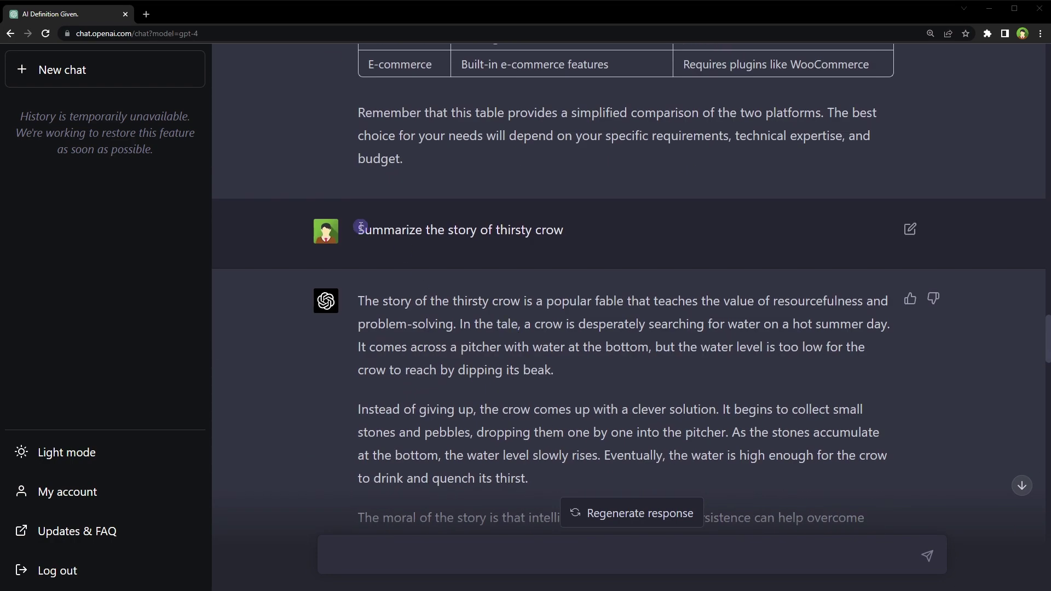
left_click_drag(359, 229, 627, 241)
key("ctrl+c")
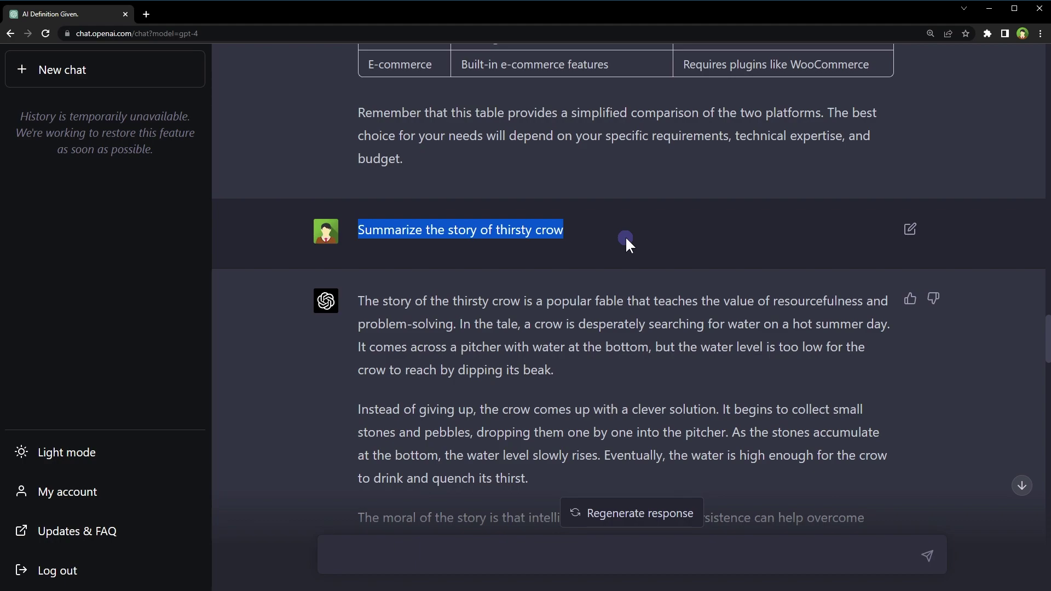
scroll(723, 312, "down", 20)
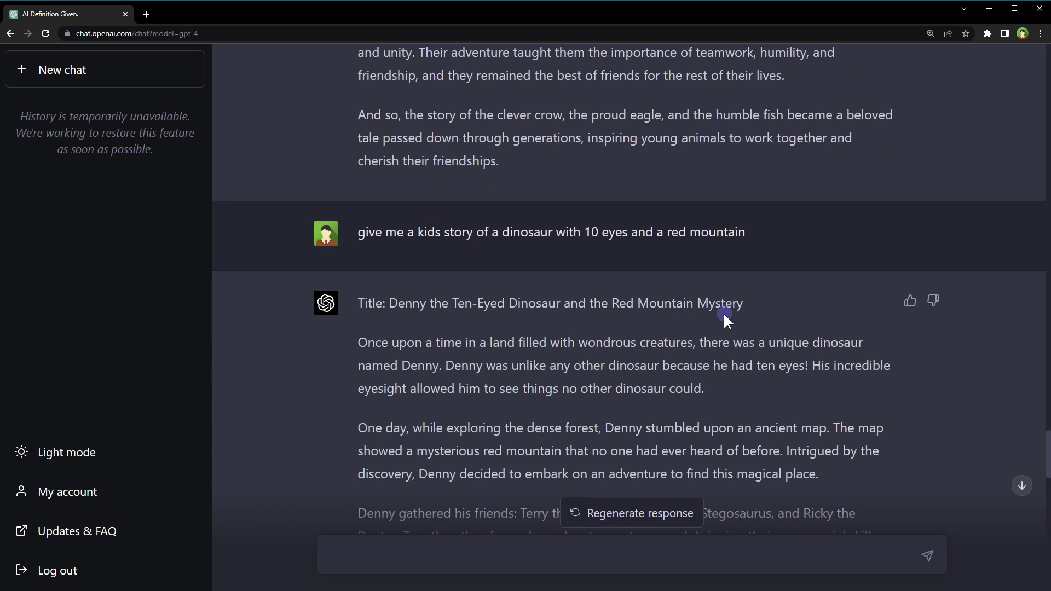
scroll(724, 311, "down", 20)
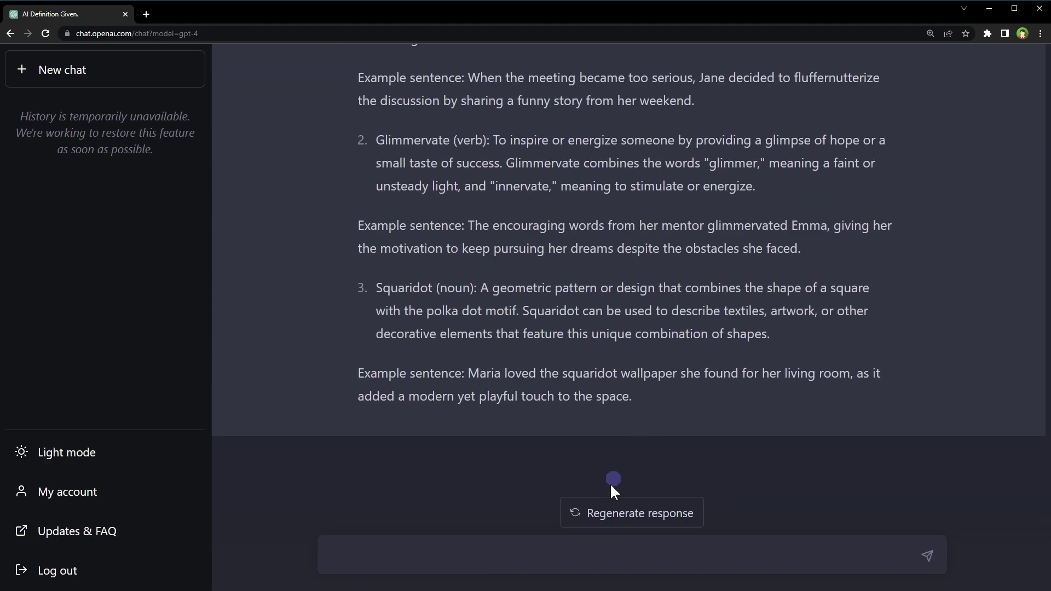
key("ctrl+v")
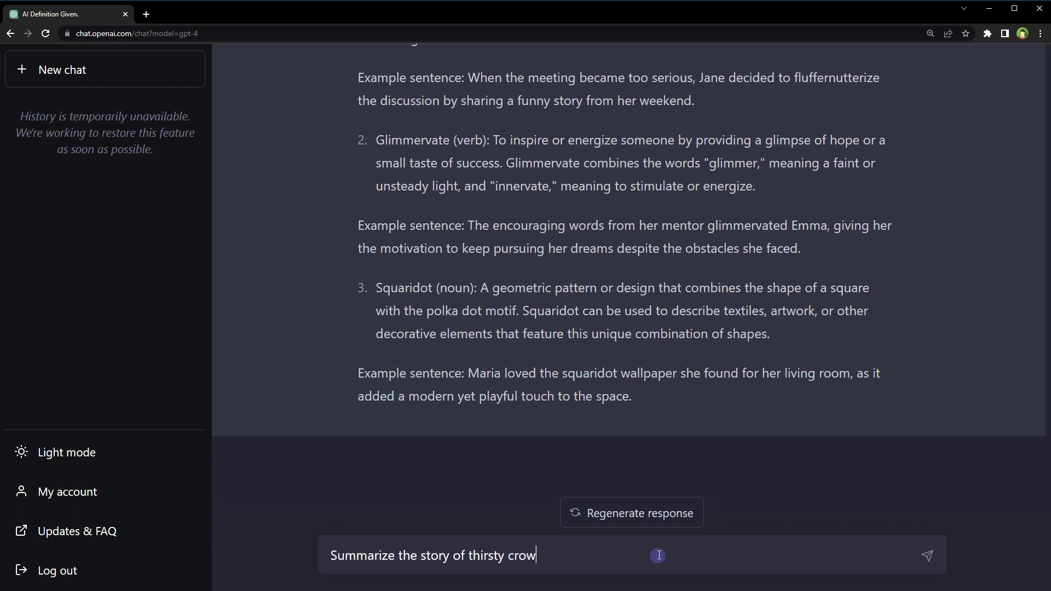
key("ctrl+shift+Left")
key("ctrl+shift+Left")
key("ctrl+shift+Left")
key("ctrl+shift+Left")
key("ctrl+shift+Left")
key("BackSpace")
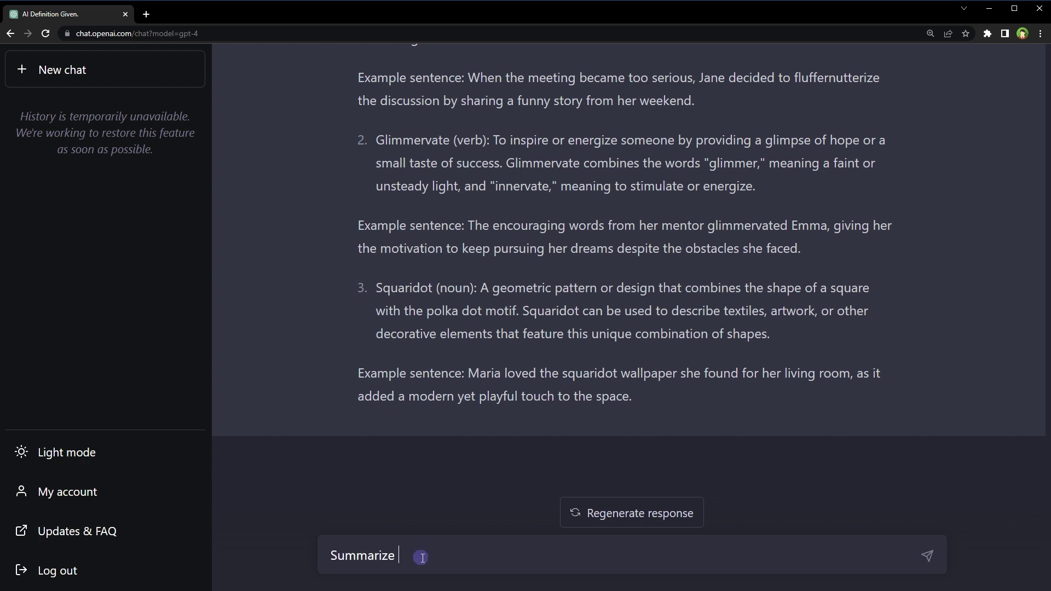
type("https://www.apple.com")
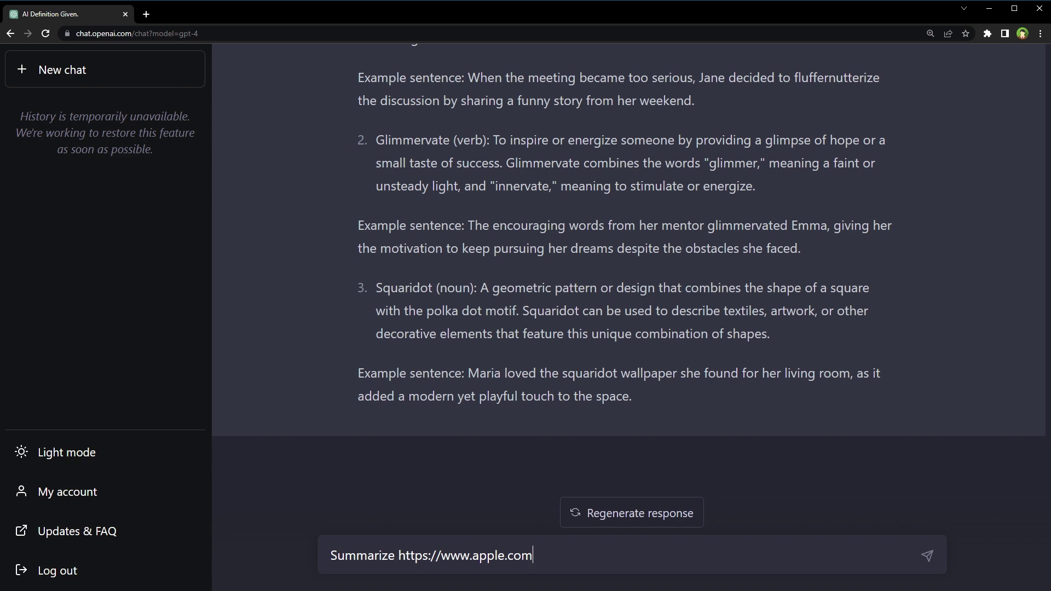
key("Return")
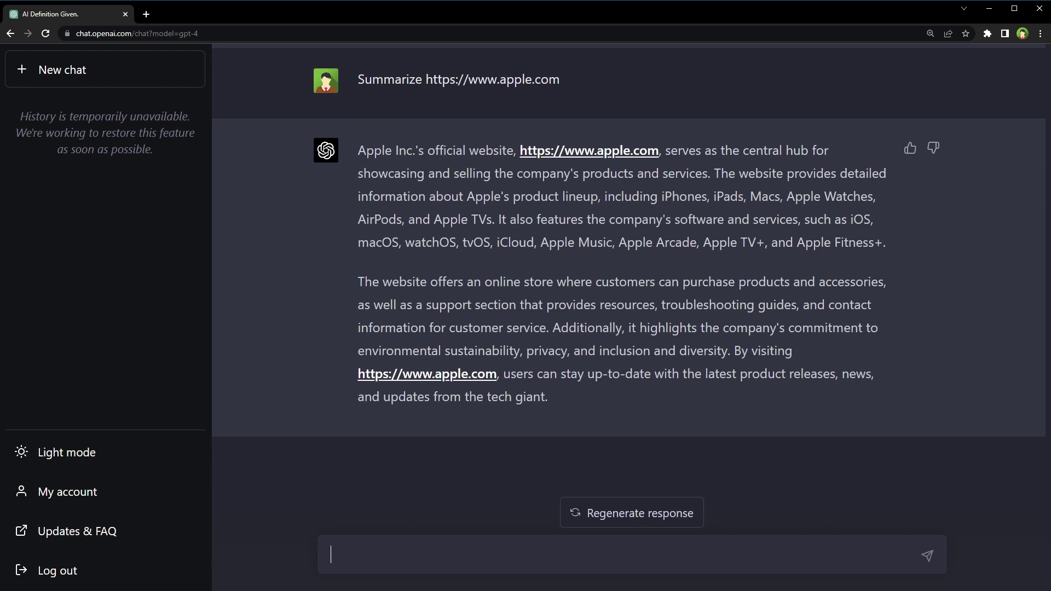
Paste the write-a-text template and replace its text type with 'a story for kids'
type("Write a [type of text] about [topic] and provide details as much as possible")
triple_click(632, 556)
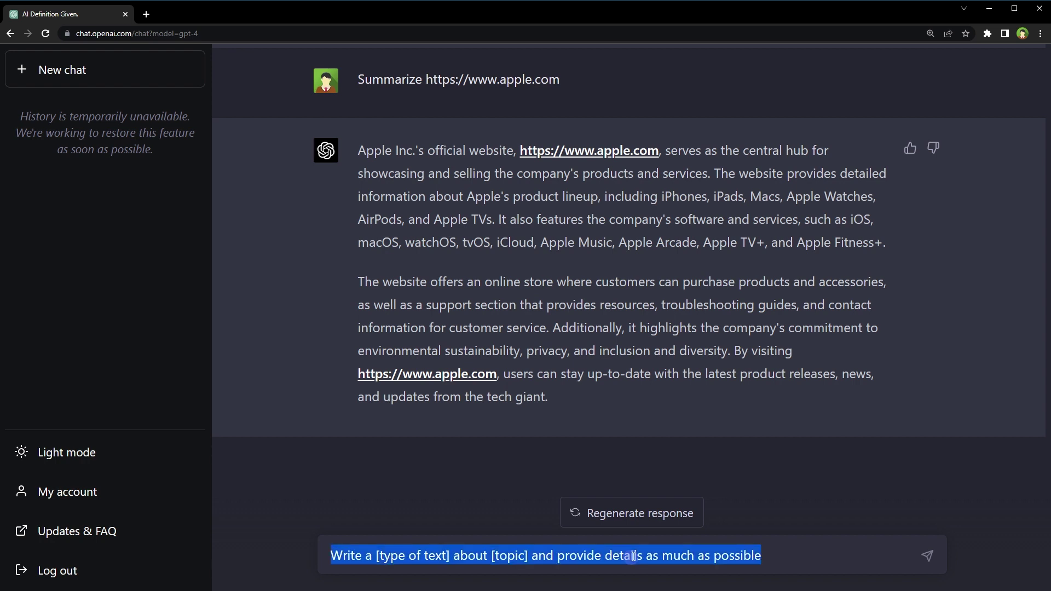
left_click(389, 555)
left_click_drag(376, 555, 714, 555)
left_click(462, 556)
left_click(535, 556)
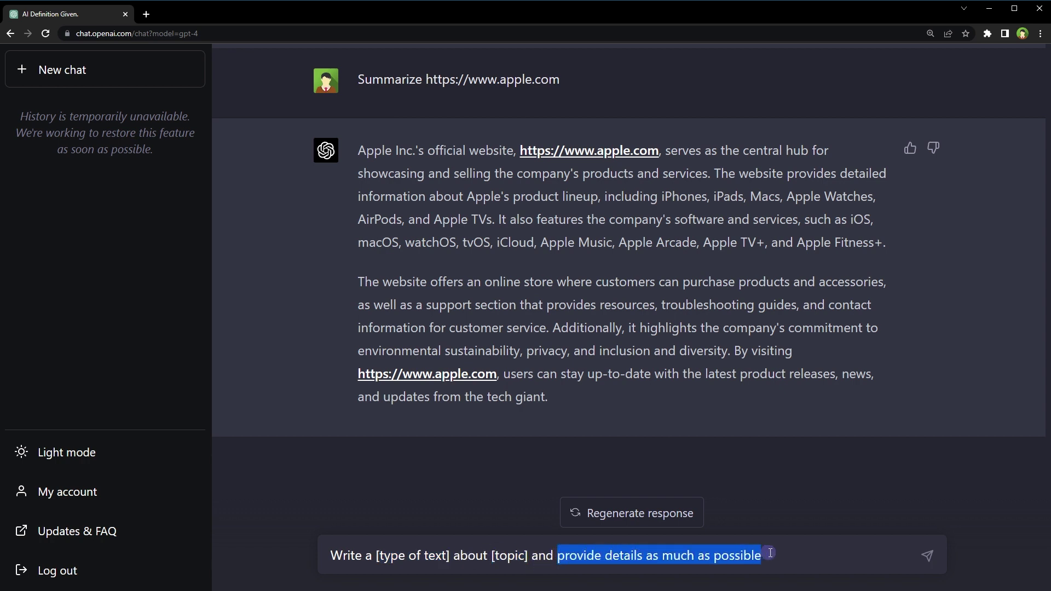
left_click_drag(374, 556, 447, 563)
key("BackSpace")
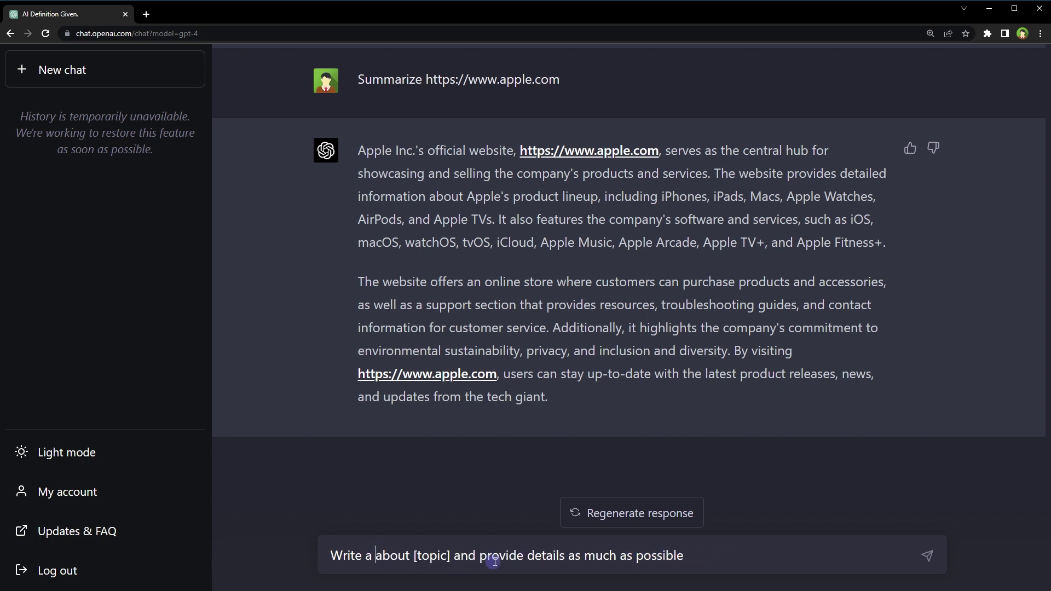
type("a story for kids")
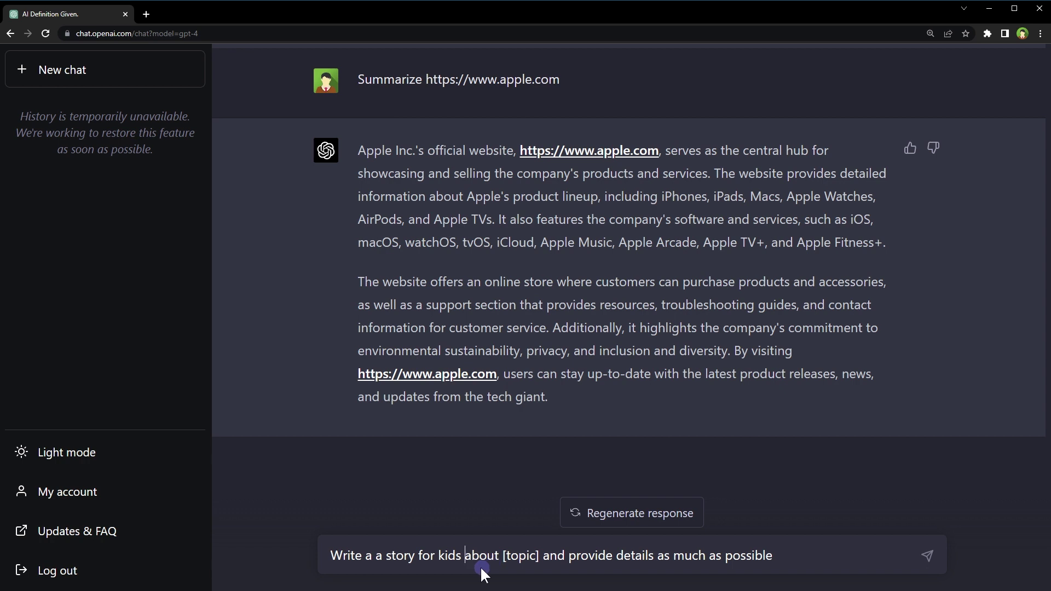
Set the topic to honesty, add the 'honesty is the best policy' moral, and send
left_click_drag(502, 556, 541, 557)
type("honesty")
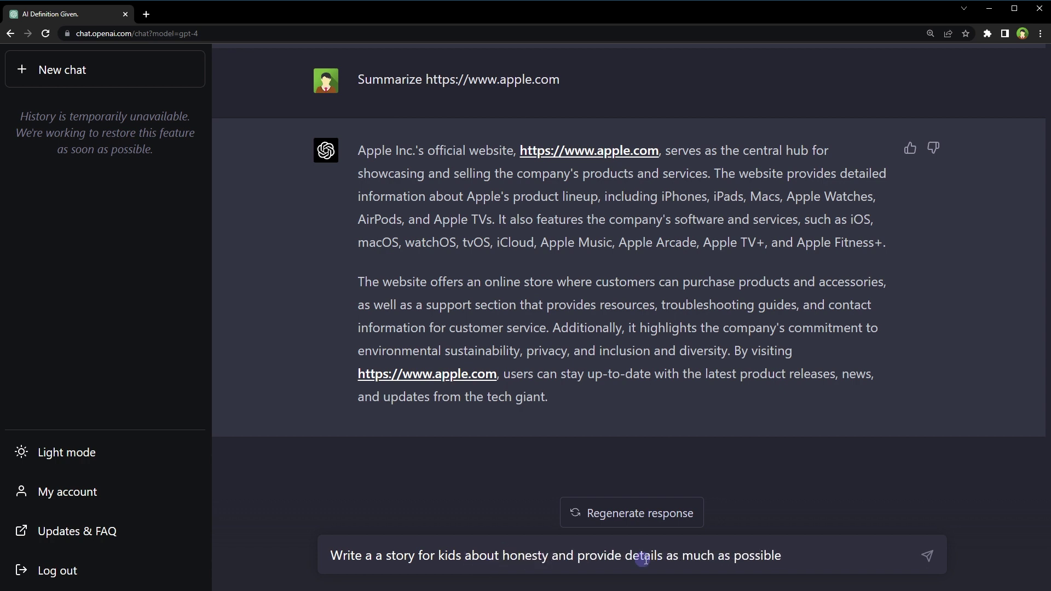
left_click_drag(578, 556, 782, 556)
type("the moral should be honesty is the best policy")
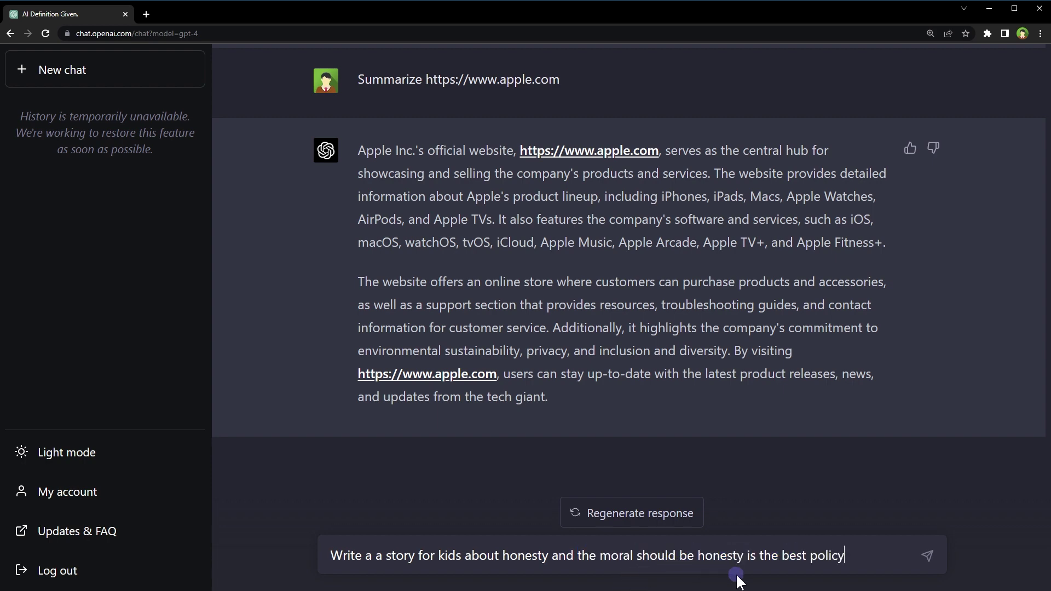
key("Return")
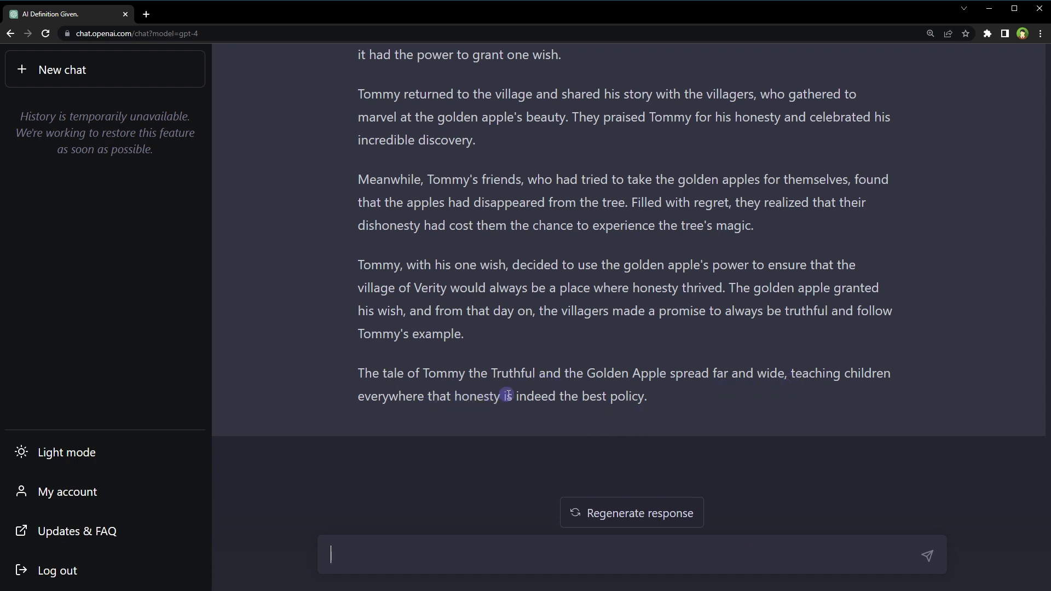
Read through the story 'Tommy the Truthful and the Golden Apple'
double_click(531, 395)
left_click(580, 396)
scroll(621, 396, "up", 7)
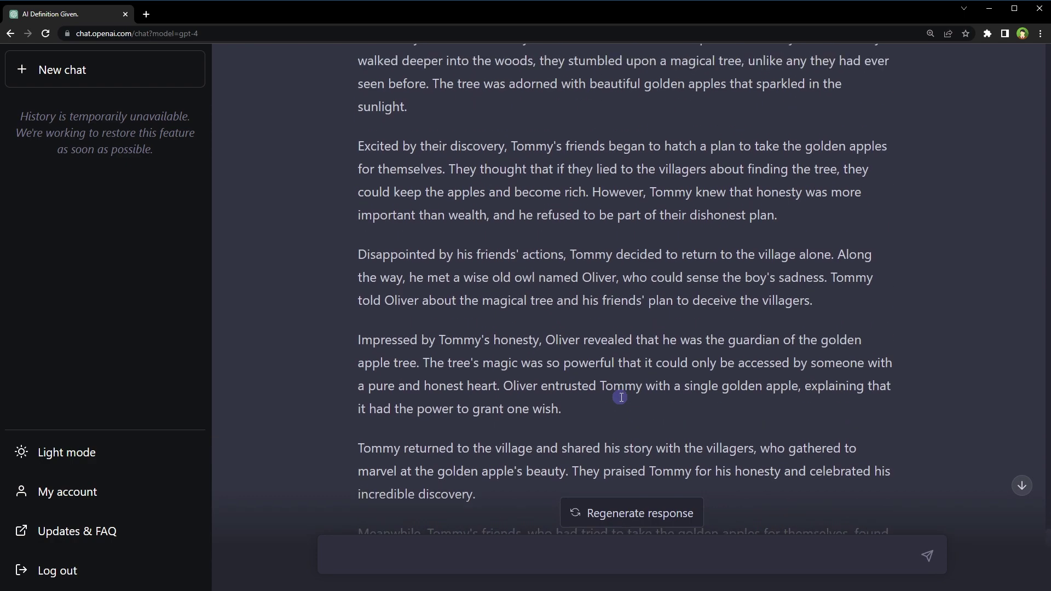
scroll(621, 397, "up", 9)
scroll(621, 396, "down", 17)
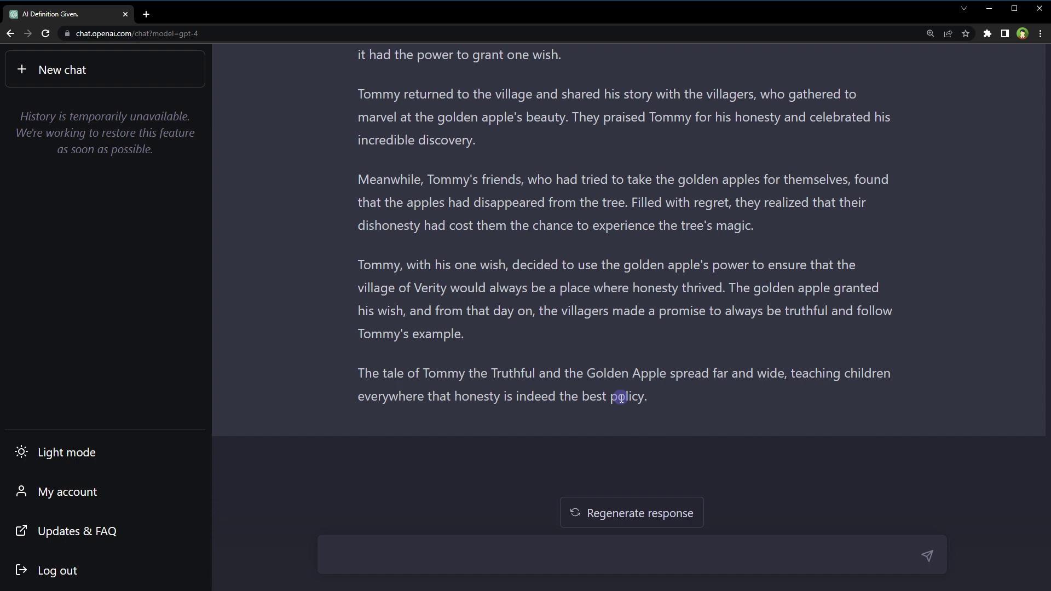
Fill the translation template to ask for 'Hello' translated to French
left_click(558, 553)
type("Translate [text] to [language]")
key("ctrl+a")
left_click(569, 553)
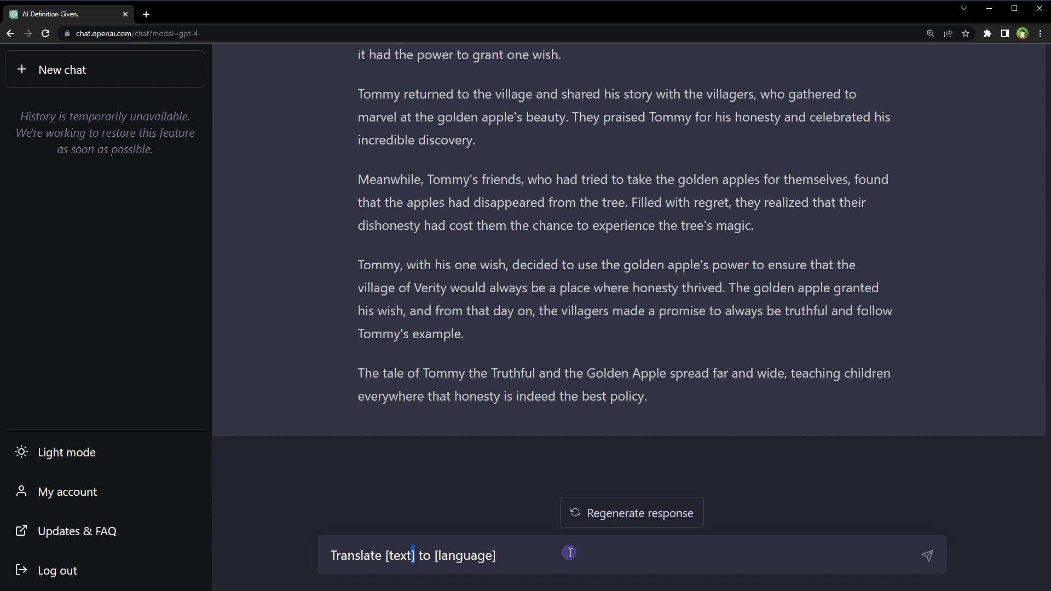
key("Right")
key("Right")
key("Right")
key("Right")
key("shift+End")
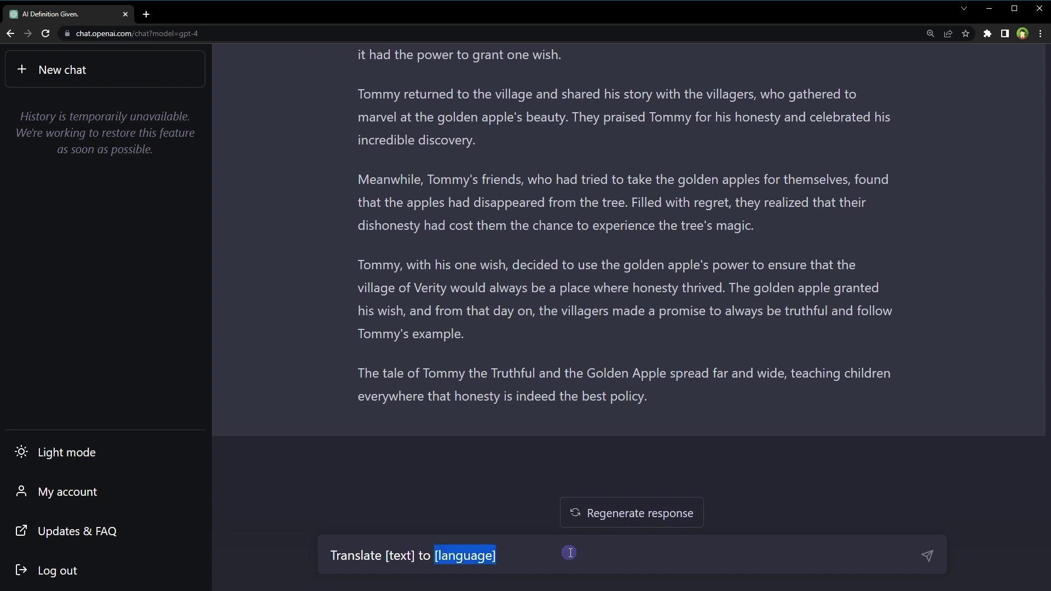
type("french")
key("ctrl+shift+Left")
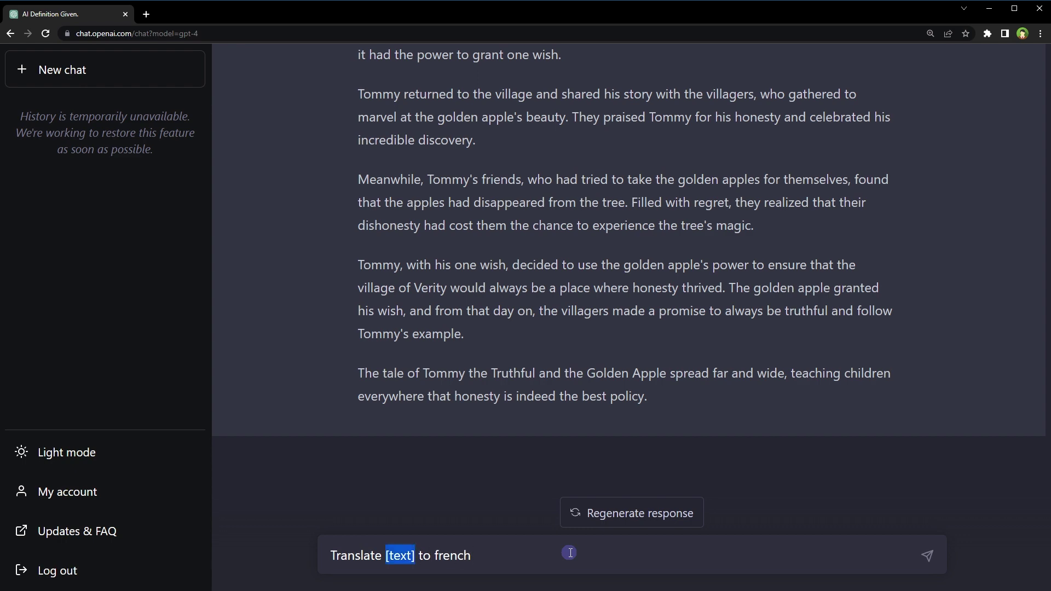
type("Hello")
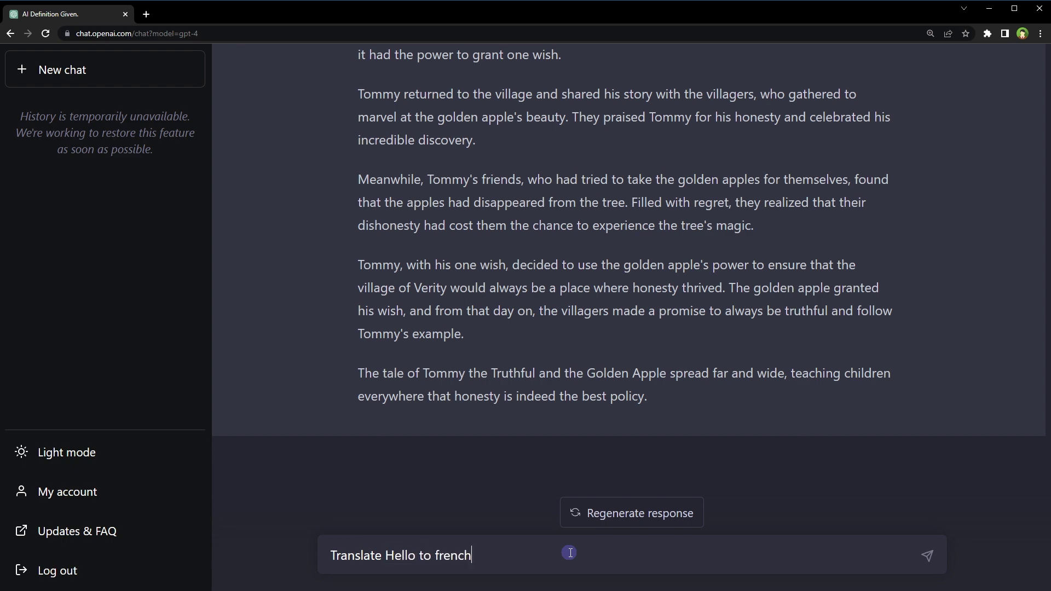
Send it, then request the French translation of 'scientist applied a new technique'
key("Return")
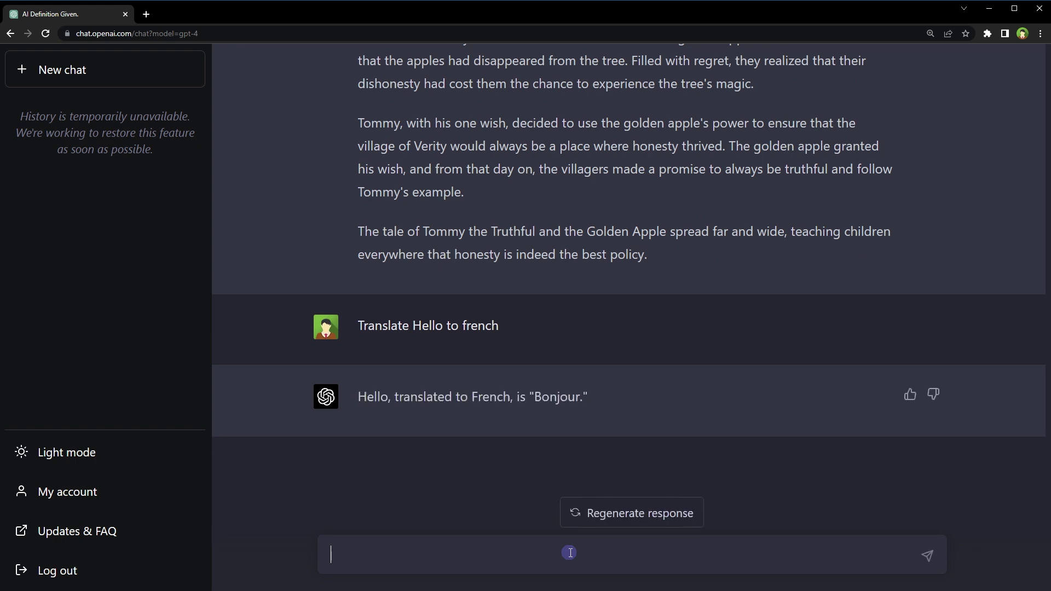
type("Translate 'scientist applied a new technique' to french")
key("Return")
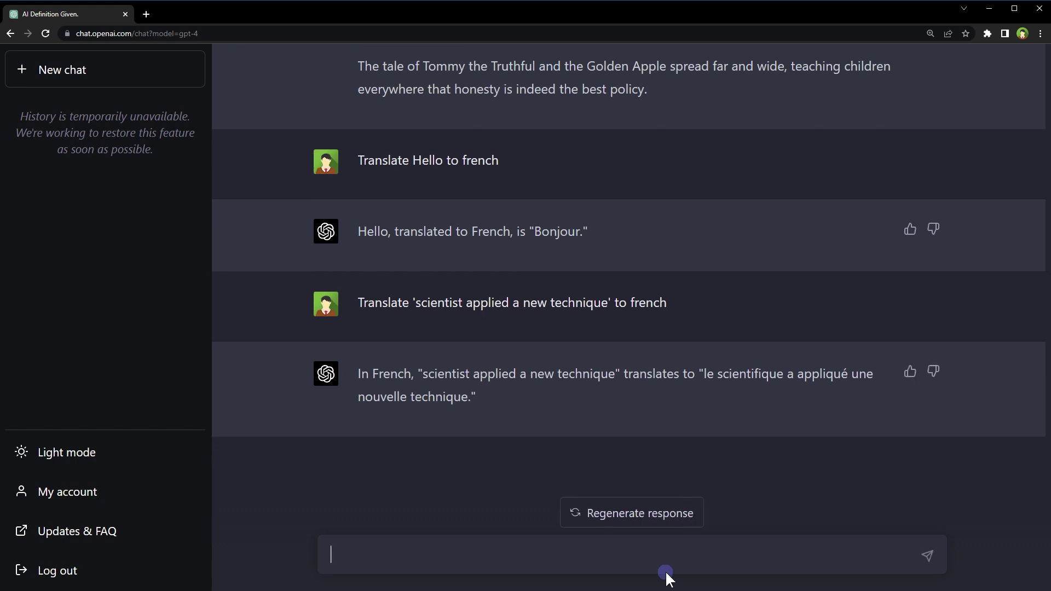
Ask whether ChatGPT can respond in Hindi, then in Urdu
type("can you respond ")
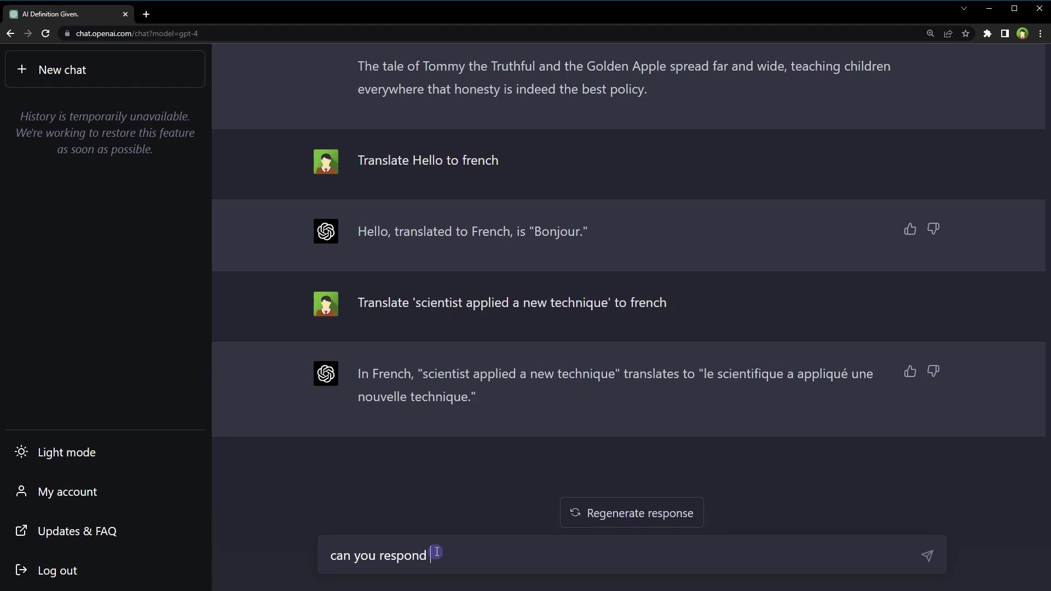
type("in hindi language?")
key("Return")
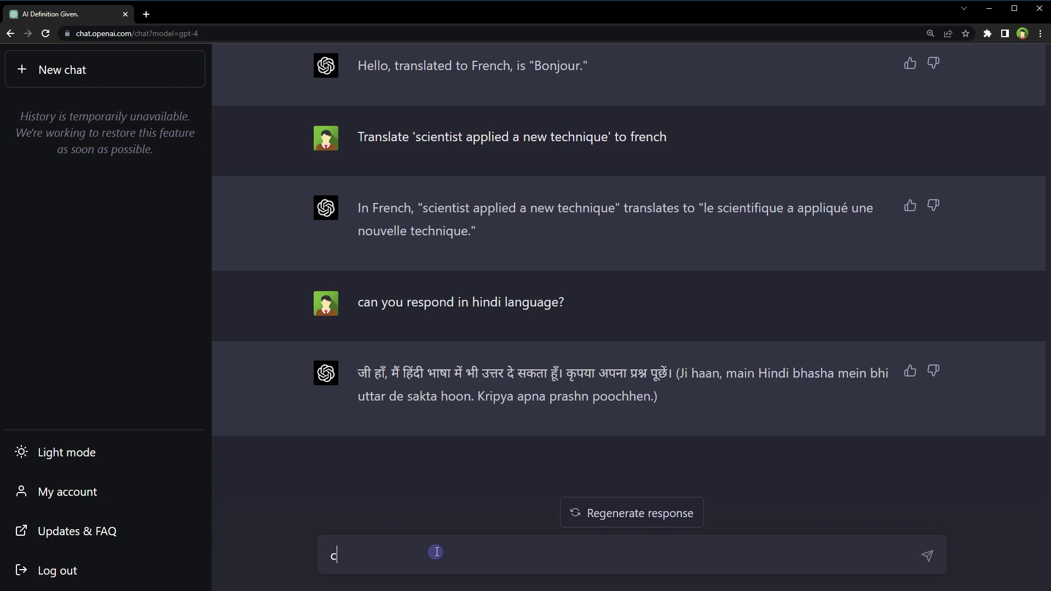
type("an you respond in ur")
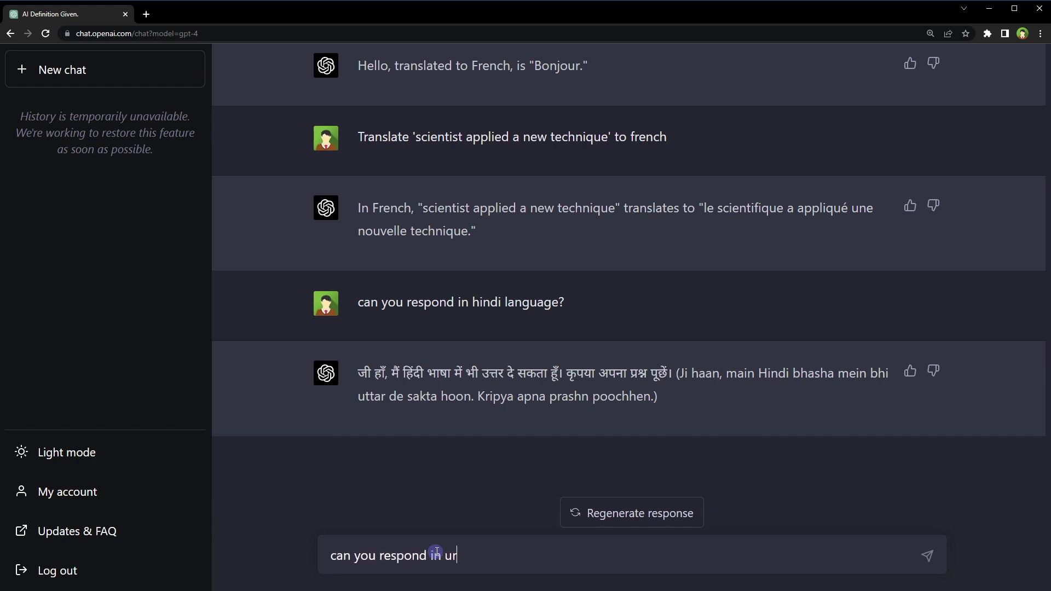
type("du language?")
key("Return")
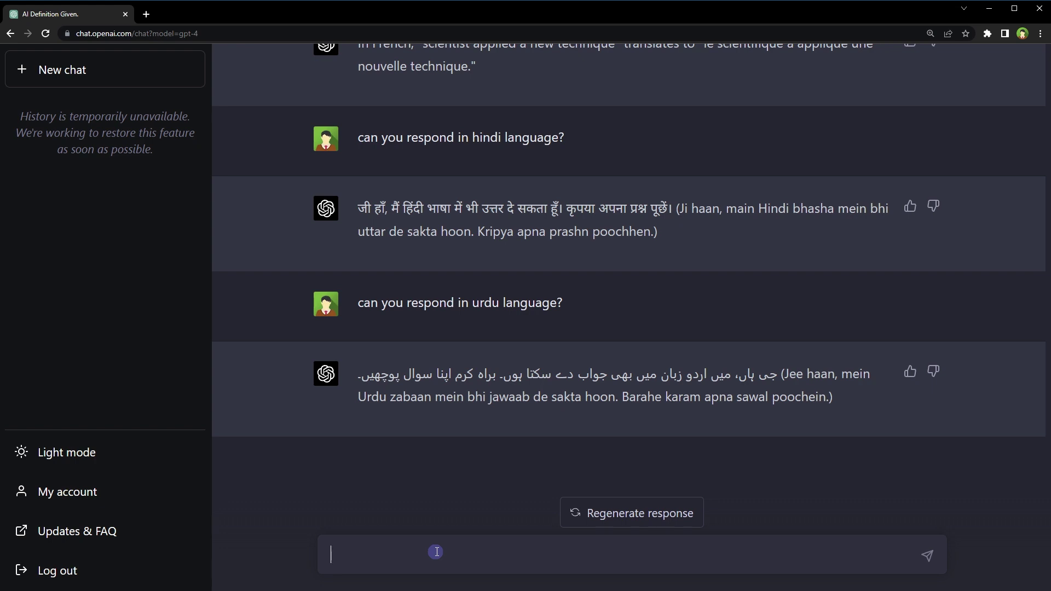
Ask who won, hare or tortoise, then tell it to respond only in Urdu
type("who won the race? hare or tortoise")
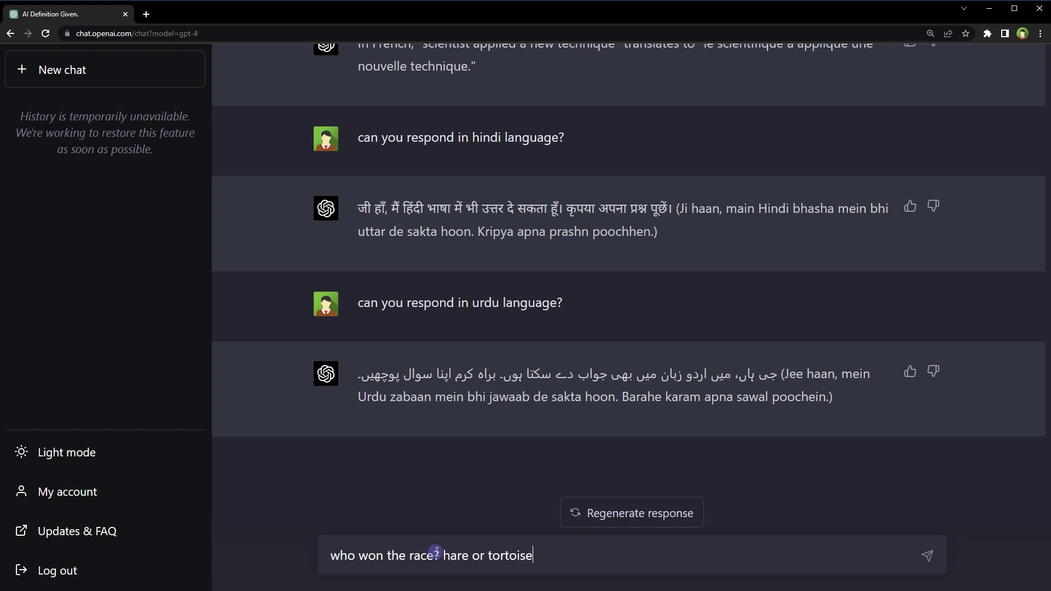
type("?")
key("Return")
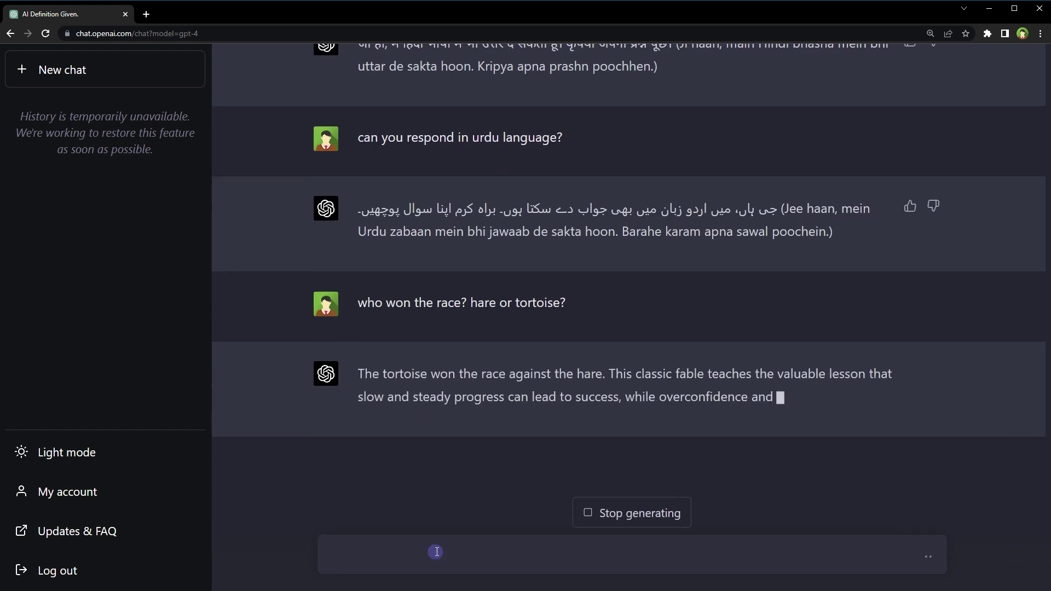
type("from now on respond in")
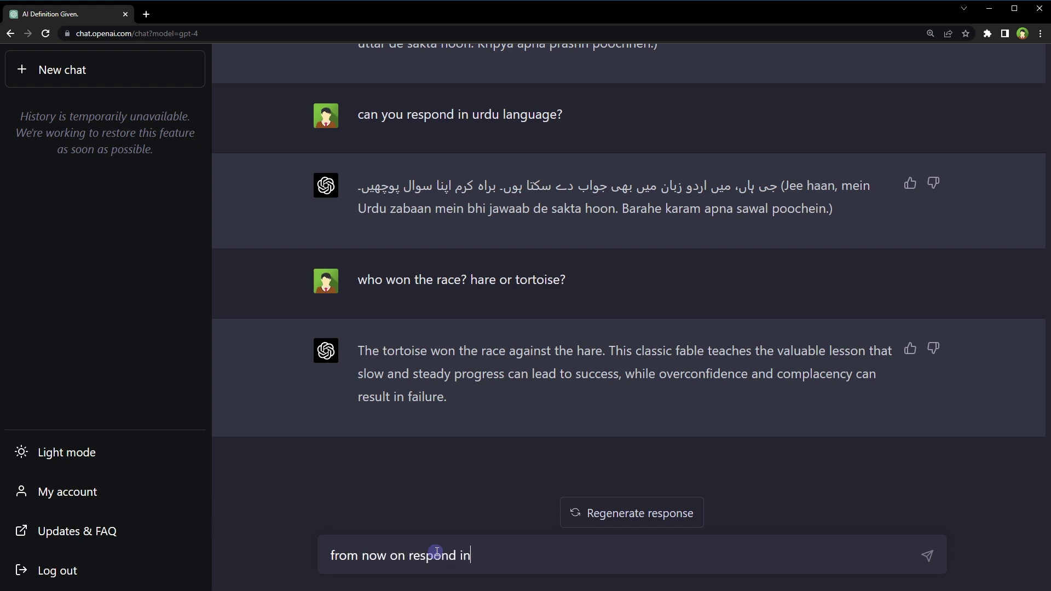
type(" urdu language")
key("Return")
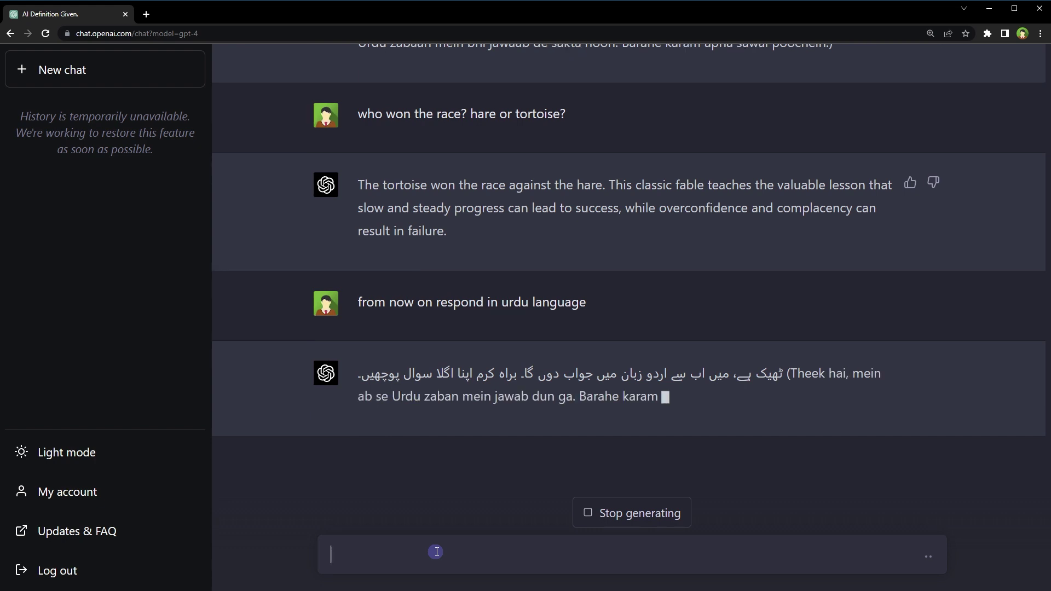
left_click_drag(587, 372, 526, 376)
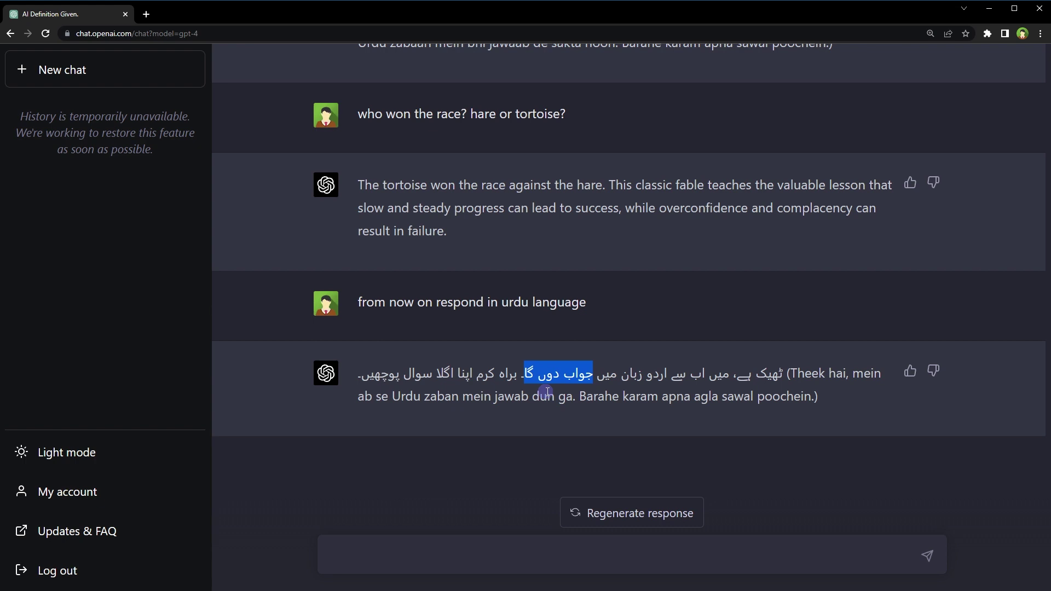
left_click(500, 394)
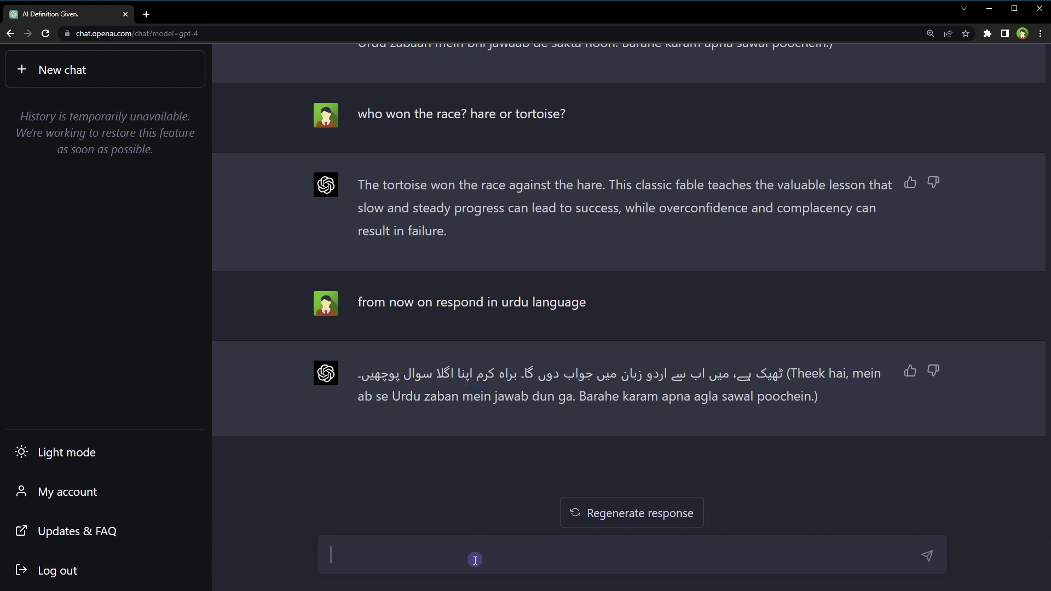
Ask 'what is chatgpt? tell me in one sentence', then request a return to English
type("what is chatgpt? tel")
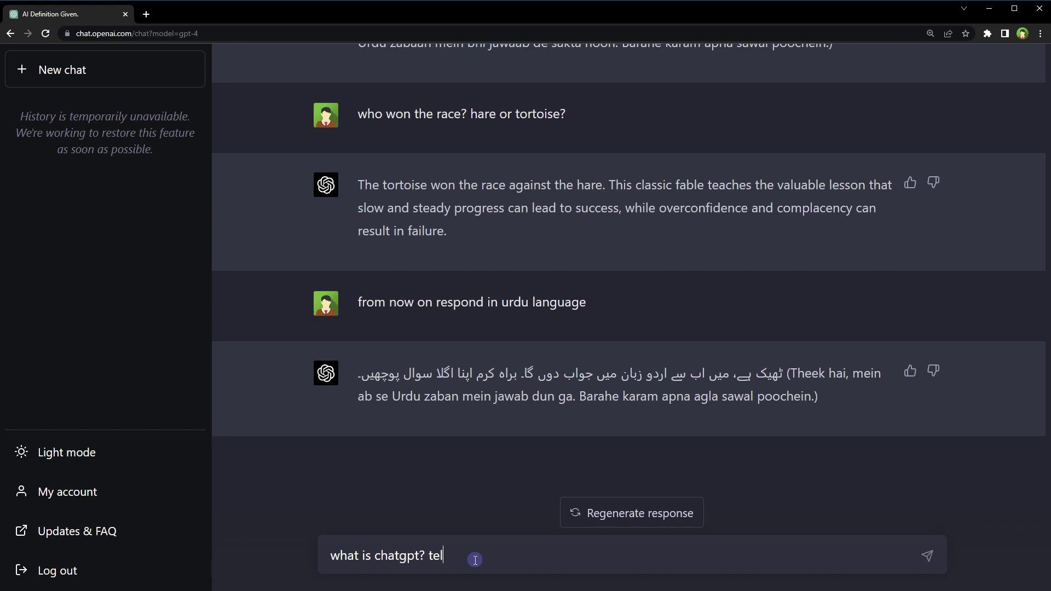
type("l me in one sentence")
key("Return")
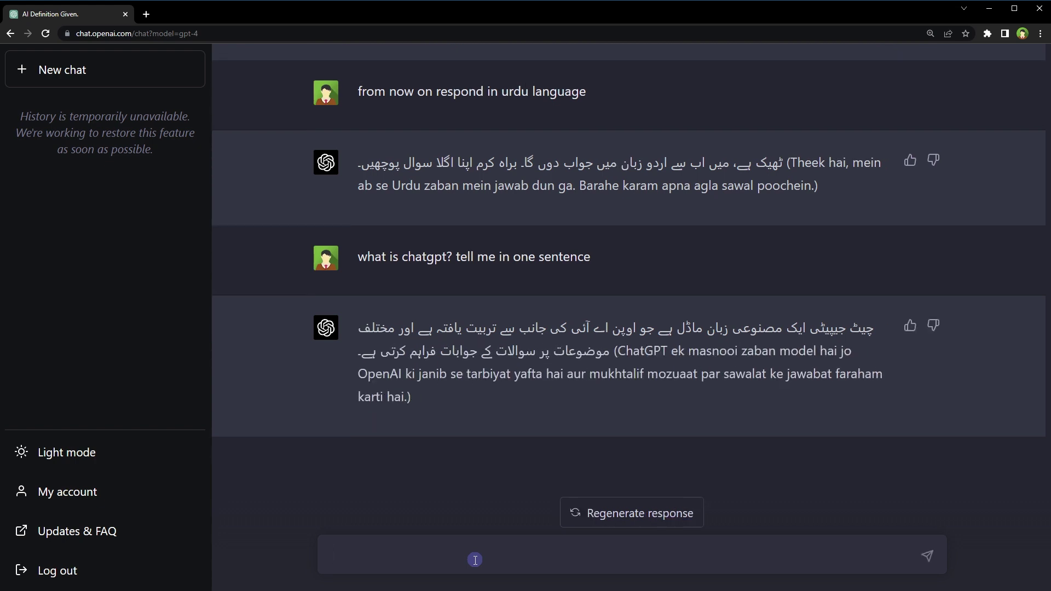
type("o back to english language")
key("Return")
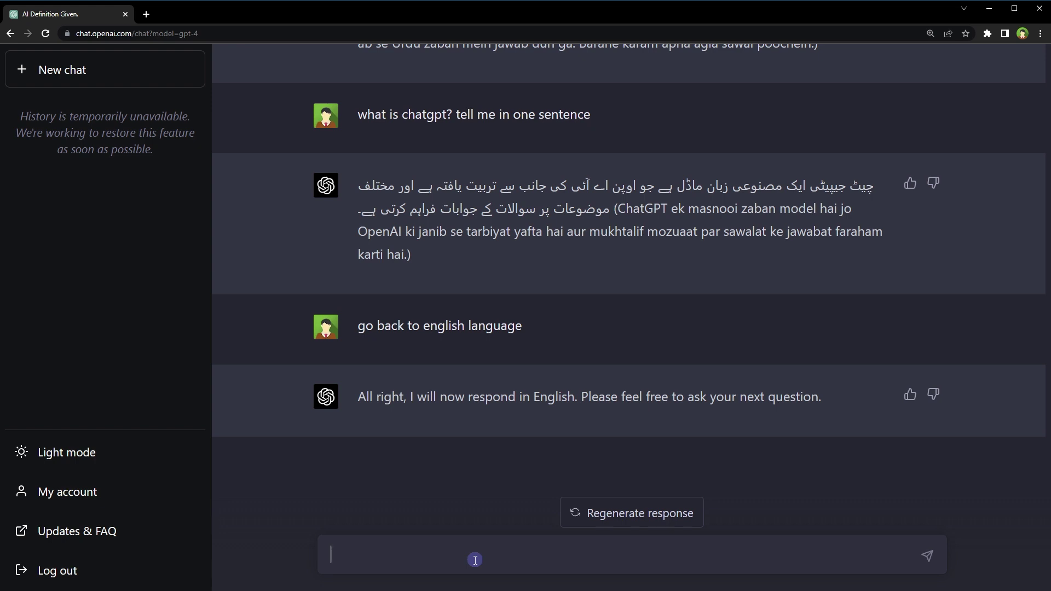
Fill the Generate template with 'names of top 10 breakfast recipes' and send it
type("Generate [type of list]")
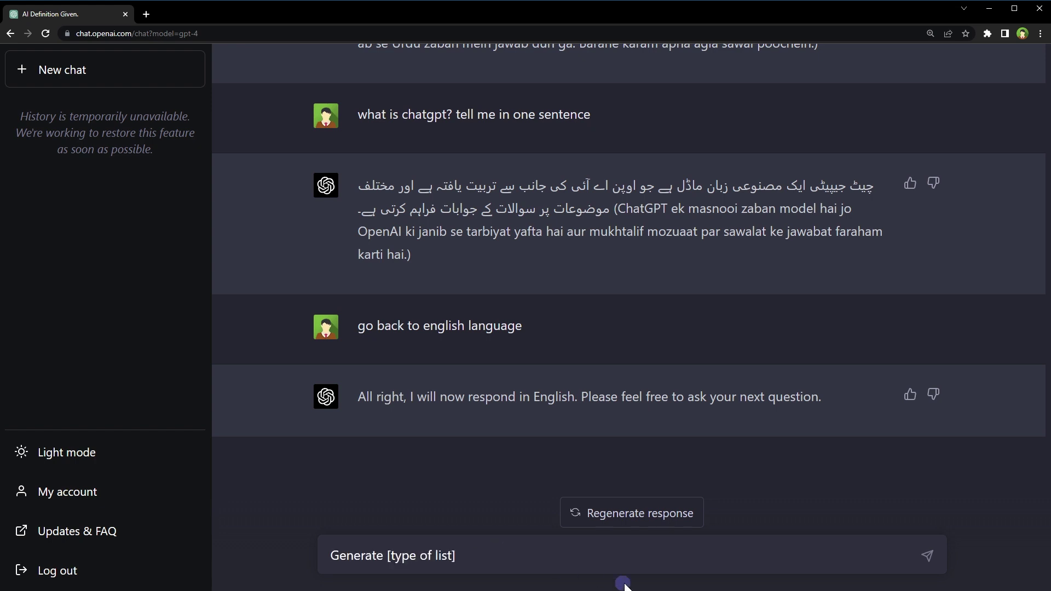
key("Home")
key("ctrl+shift+Right")
key("Right")
key("Right")
key("shift+End")
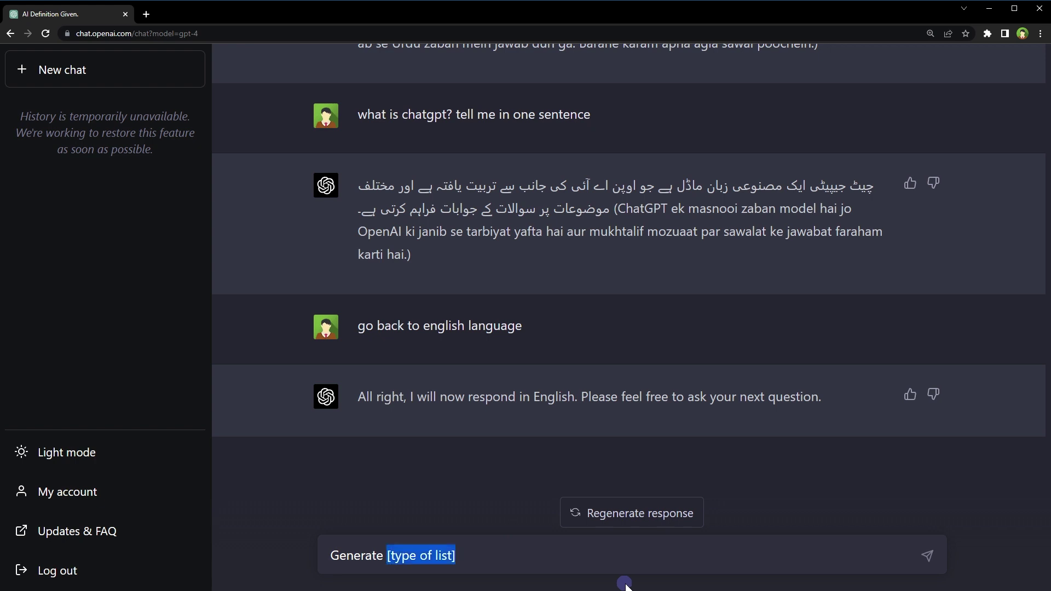
left_click(387, 557)
left_click_drag(387, 557, 555, 562)
type("names of top 10 breakfast recipes")
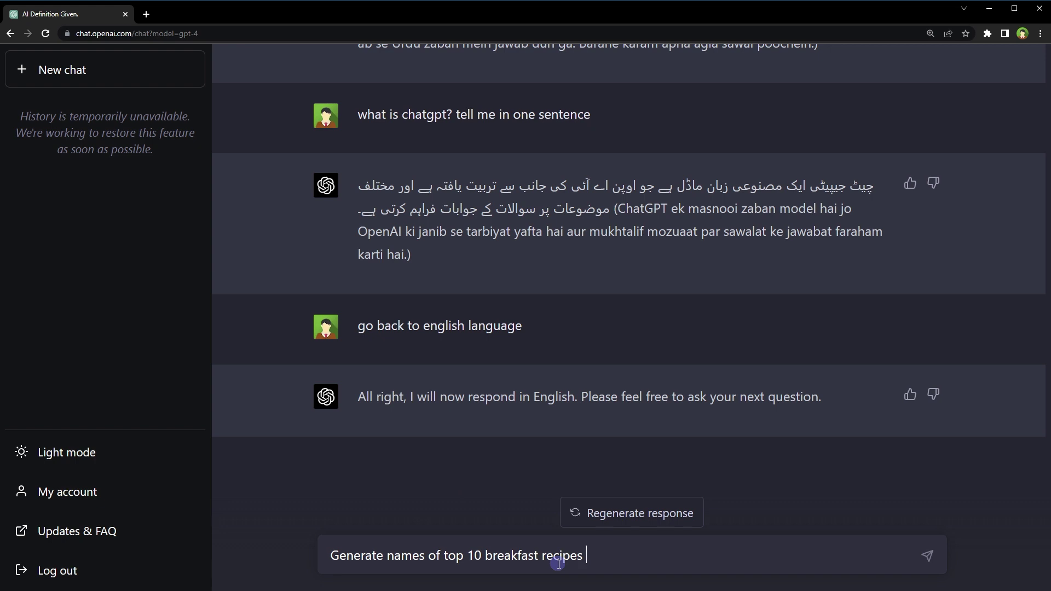
key("Return")
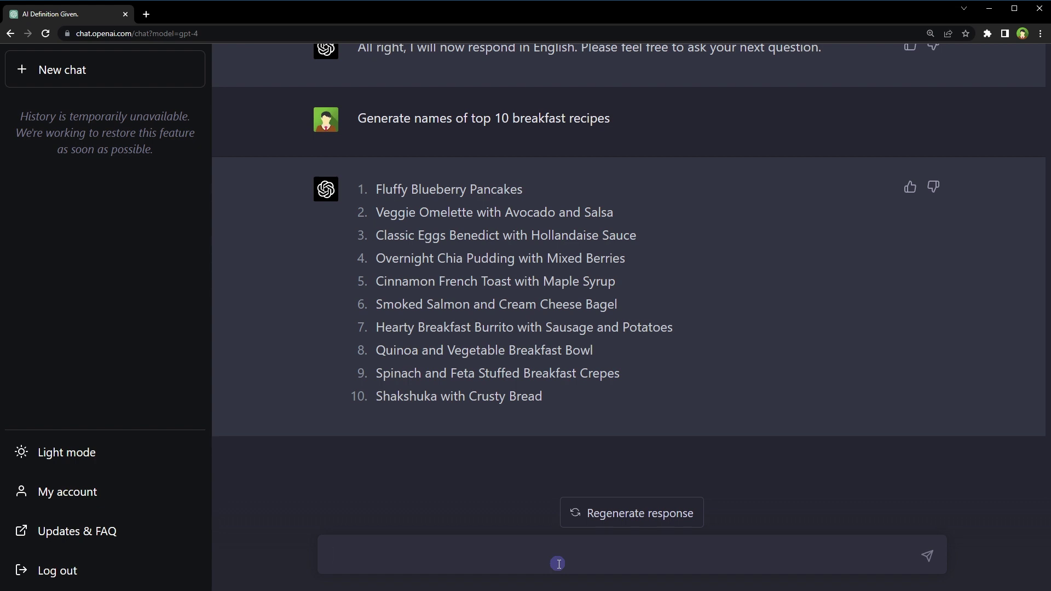
Draft 'Suggest 3 movies like harry potter' from the Suggest template
type("Suggest [activity, book, movie, etc.]")
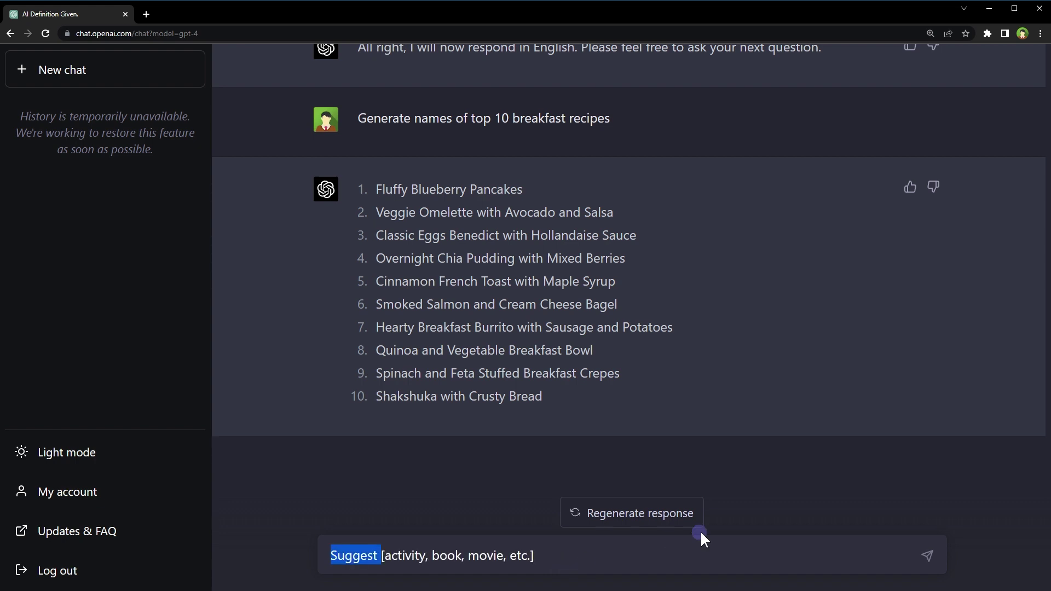
left_click(701, 531)
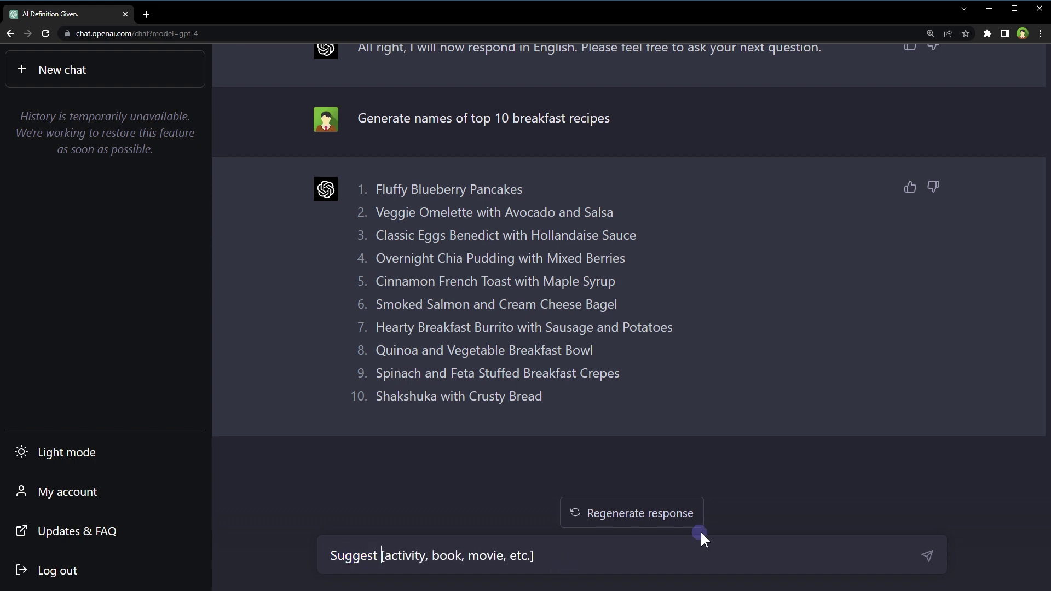
key("ctrl+shift+Right")
key("ctrl+shift+Right")
key("ctrl+shift+Right")
key("ctrl+shift+Right")
key("ctrl+shift+Right")
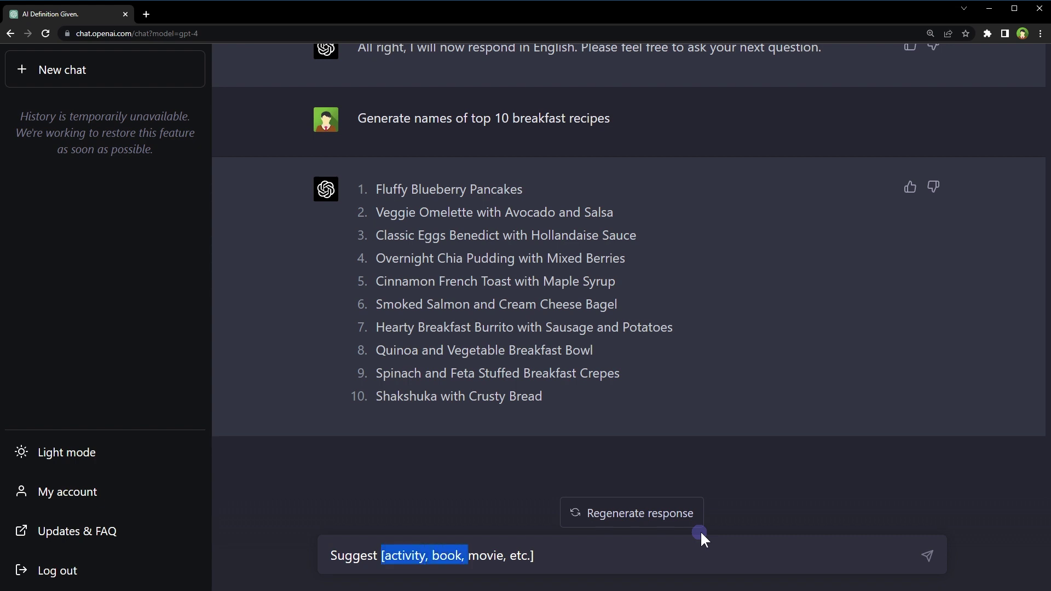
key("ctrl+shift+Right")
key("ctrl+shift+Right")
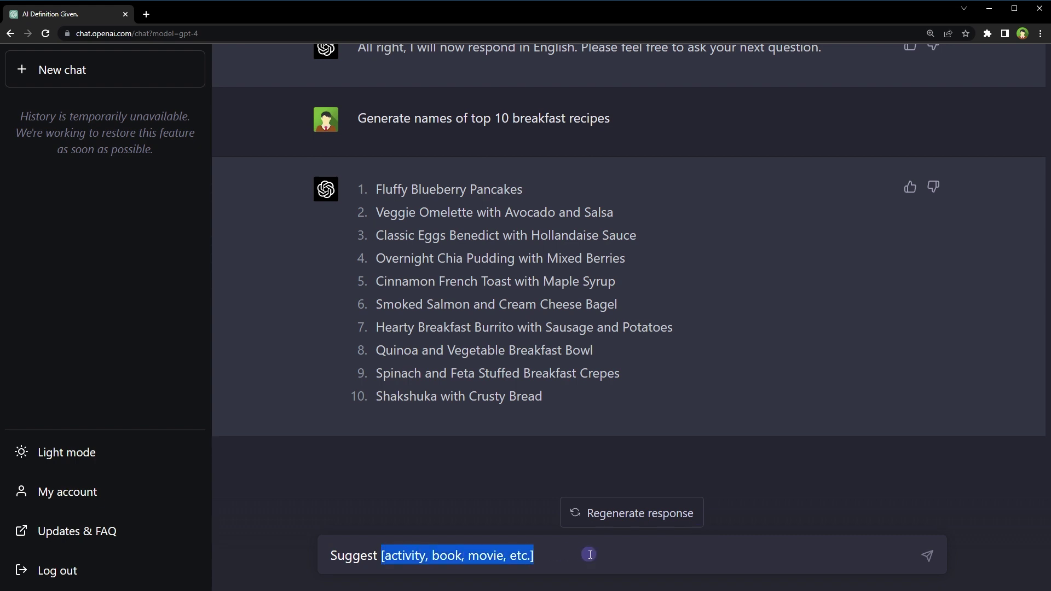
type("a movie like harry potter")
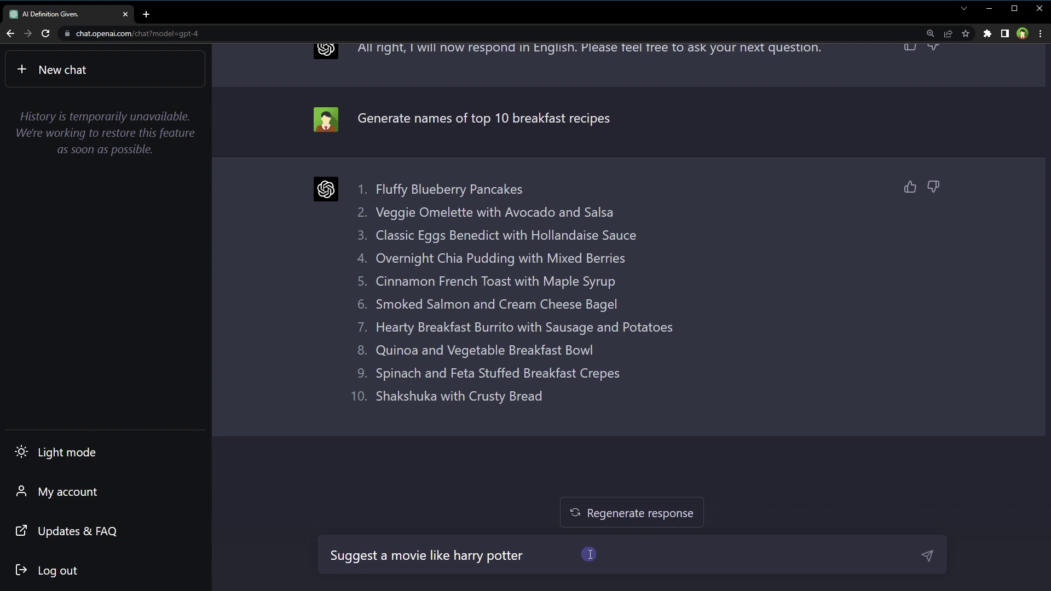
key("ctrl+Left")
key("ctrl+Left")
key("ctrl+Left")
key("ctrl+Left")
key("ctrl+Left")
key("shift+Right")
type("3")
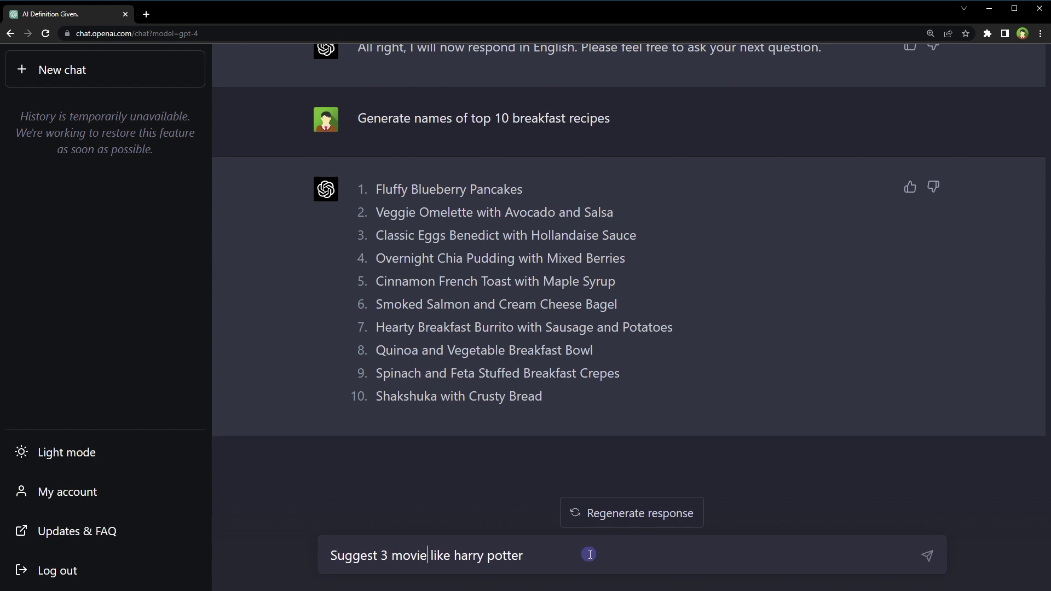
type("s")
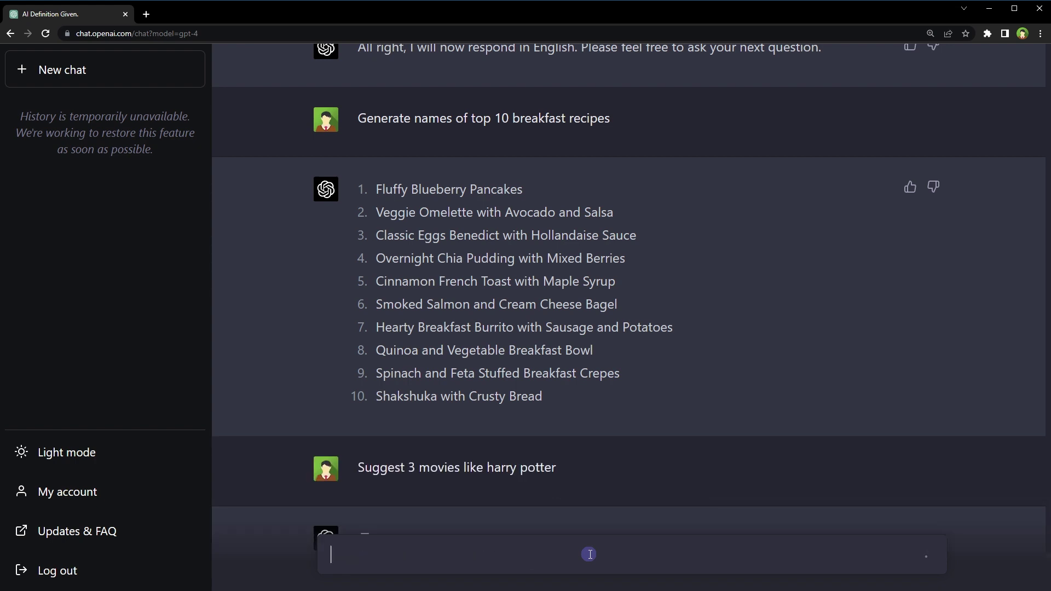
Send the Harry Potter request, then ask "should not be 'lord of rings' there?"
key("Return")
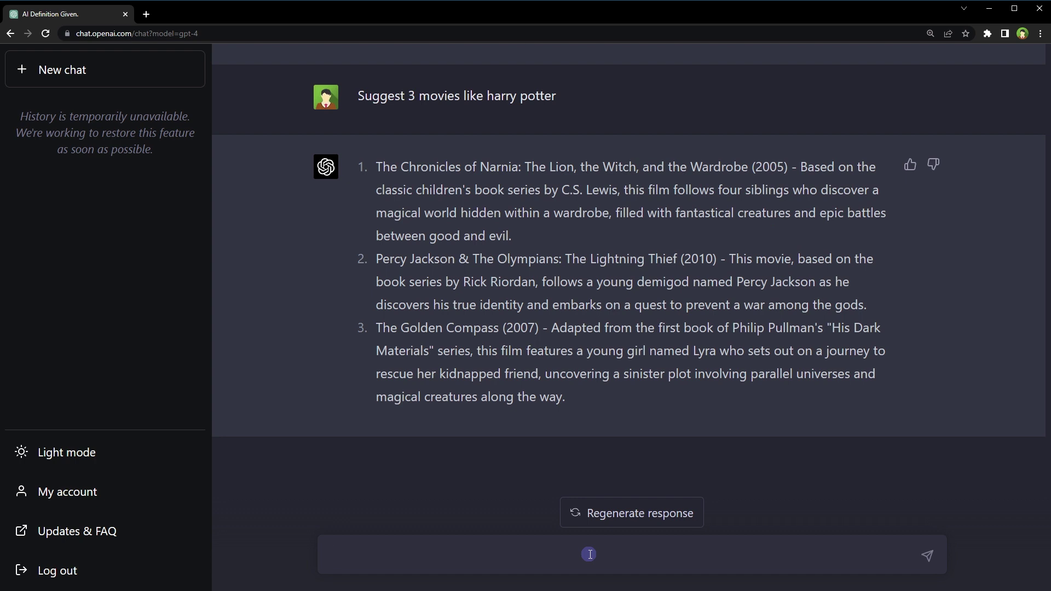
type("should not be 'lord of ri")
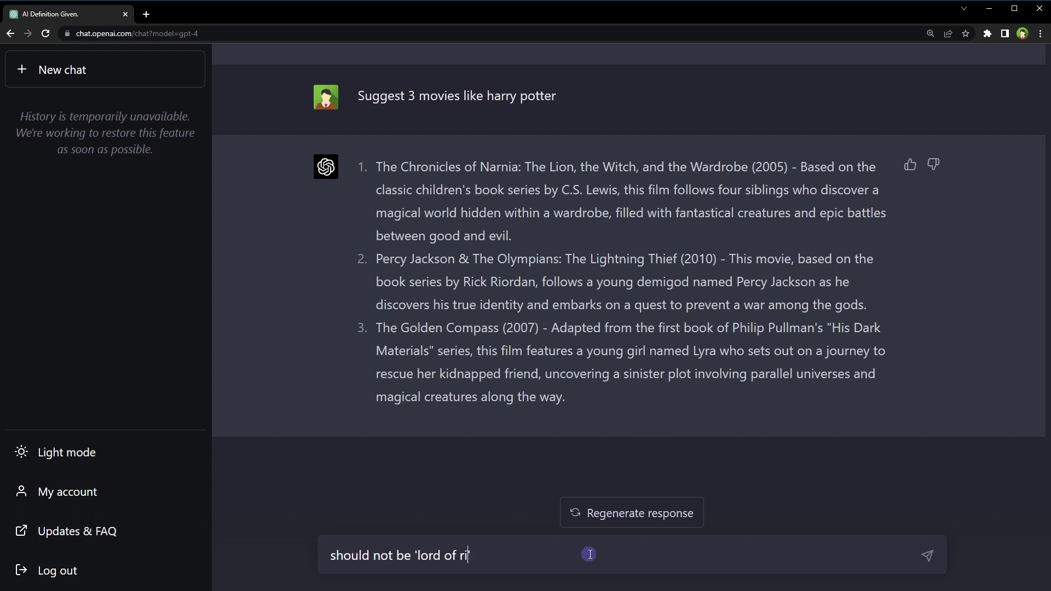
type("ngs' there?")
key("Return")
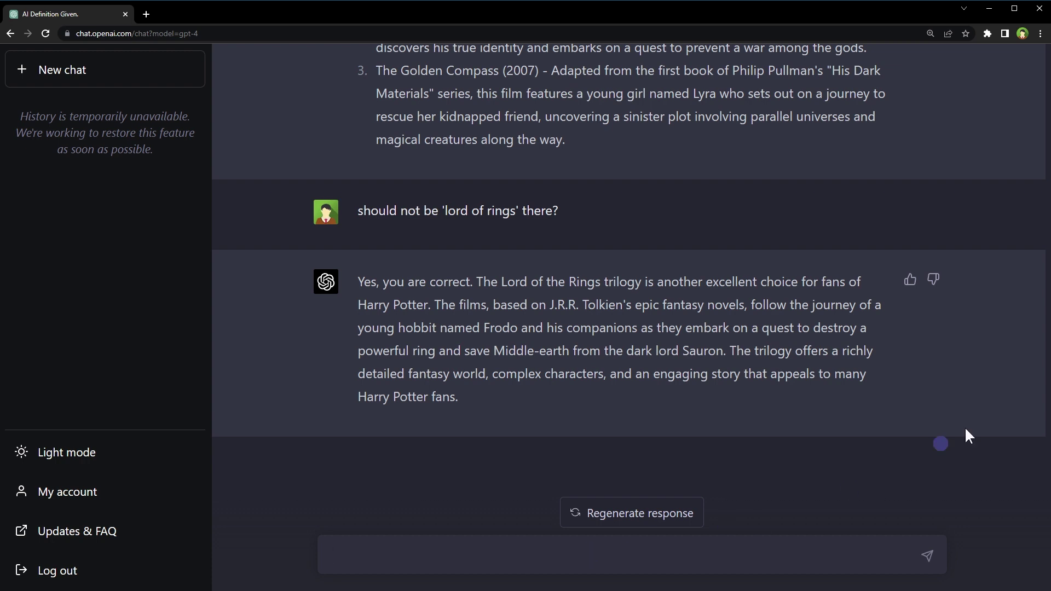
Send 'Advise on broken iphone screen' built from the Advise template
type("Advise on [situation or problem]")
key("ctrl+shift+Right")
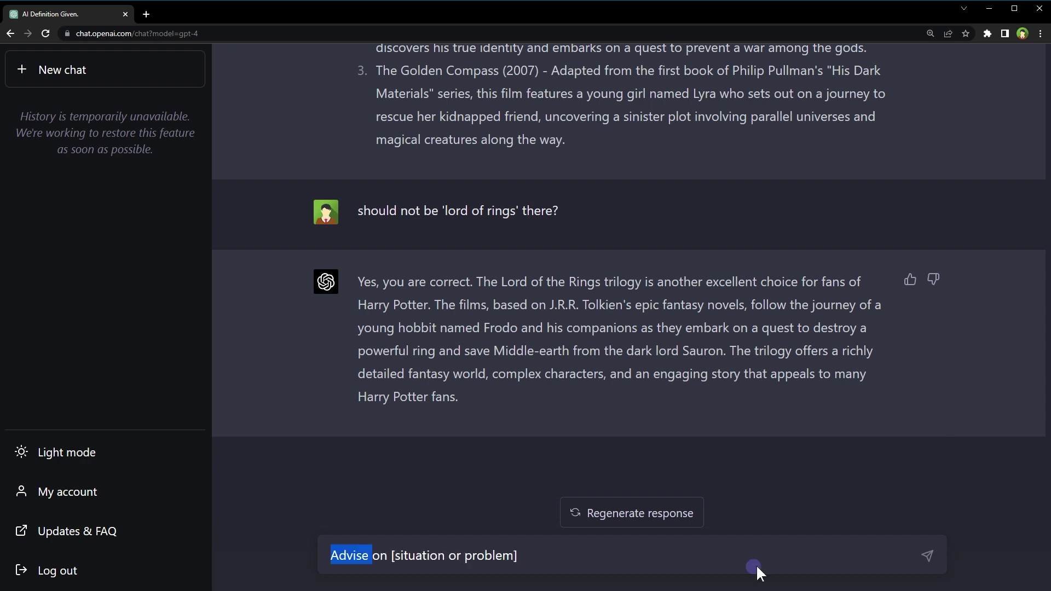
key("Right")
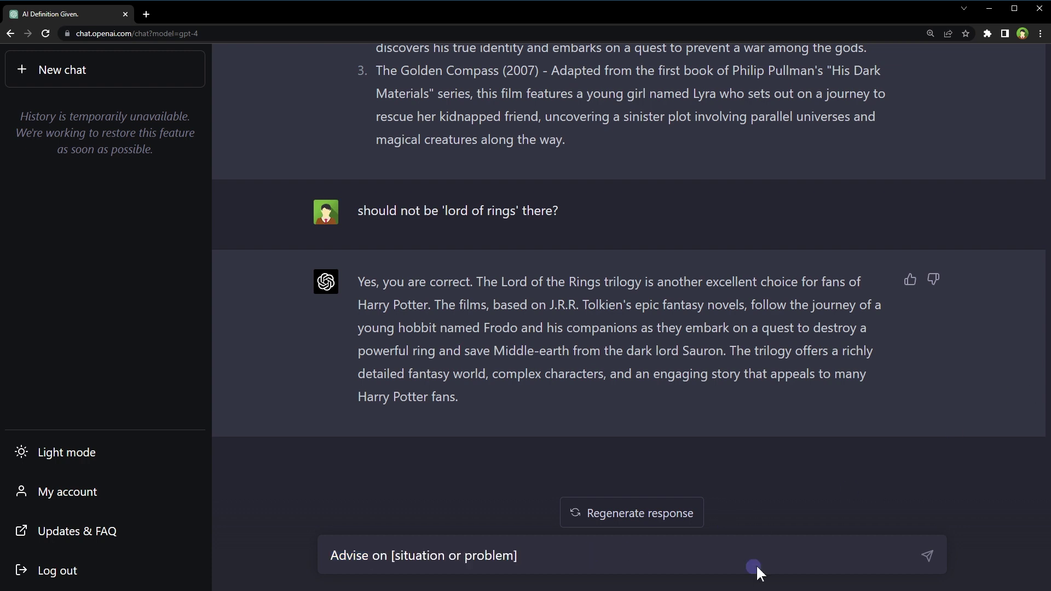
key("shift+End")
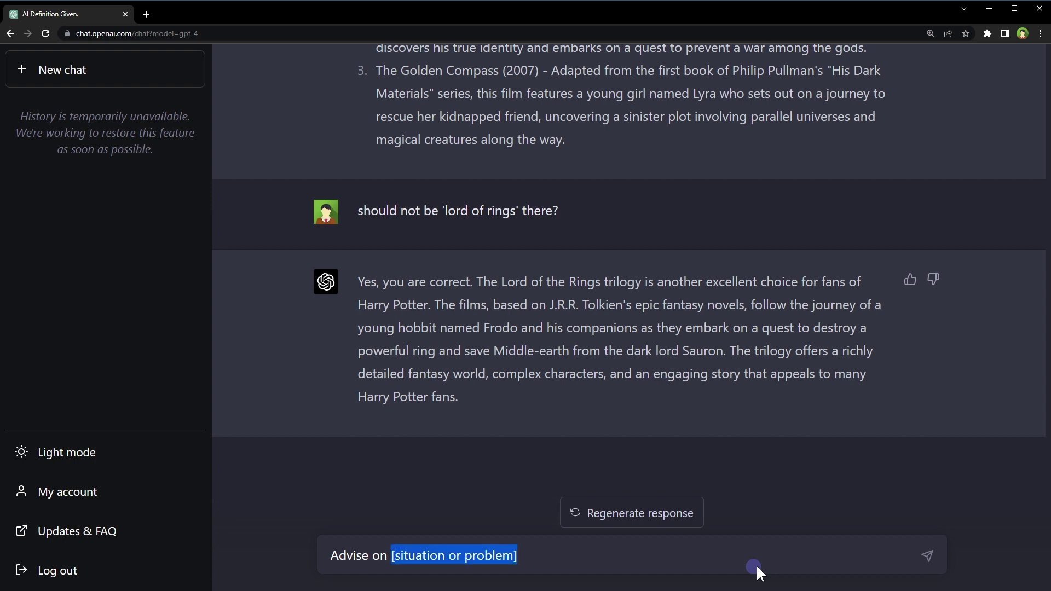
key("Left")
key("shift+End")
type("broken iphone screen")
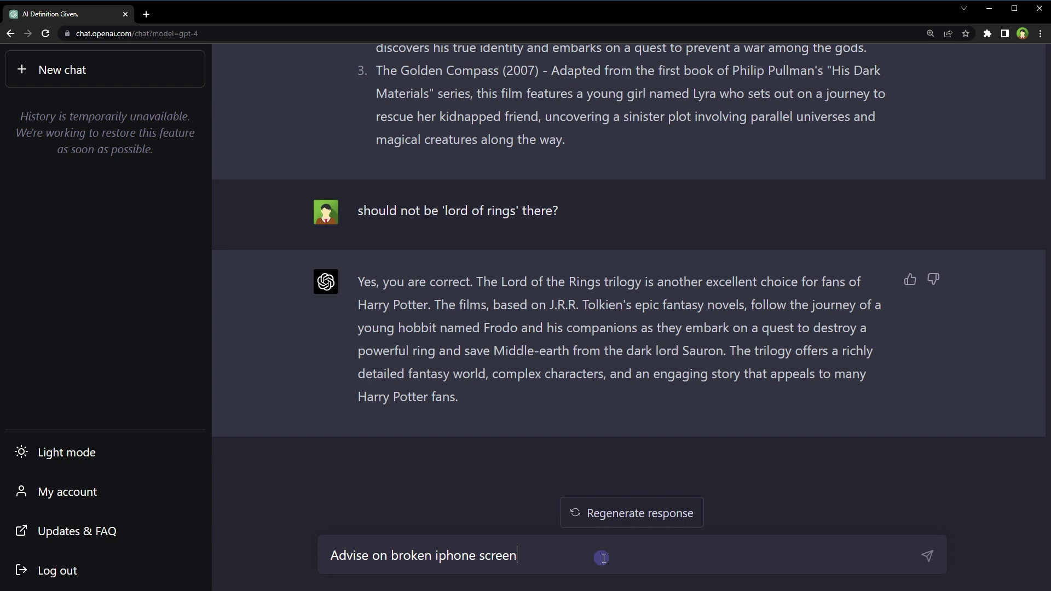
key("Return")
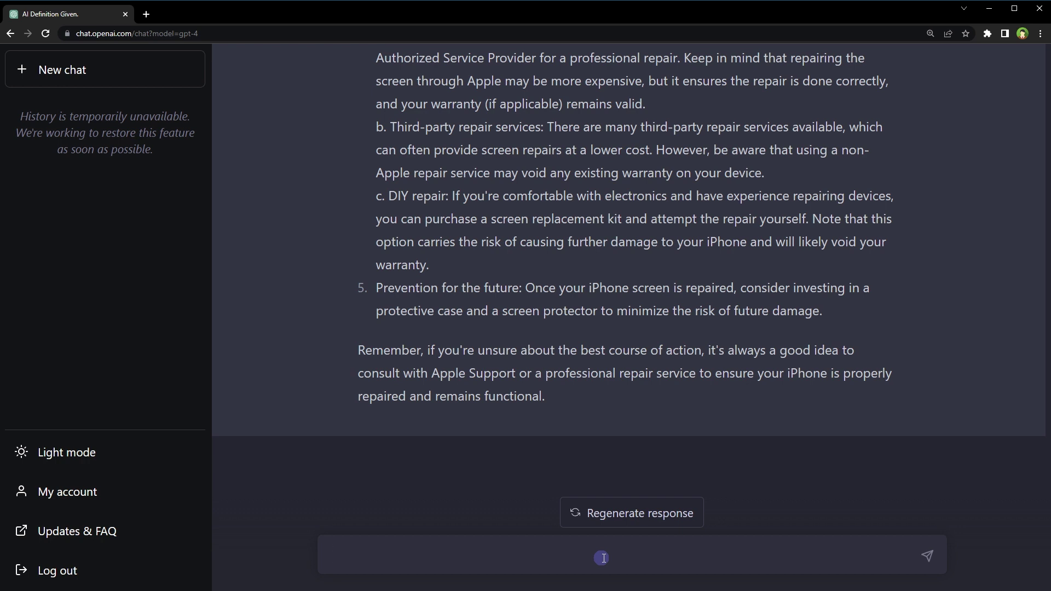
Send 'Calculate 10 * 200 + 99 - 100' from the Calculate template
type("Calculate [math problem]")
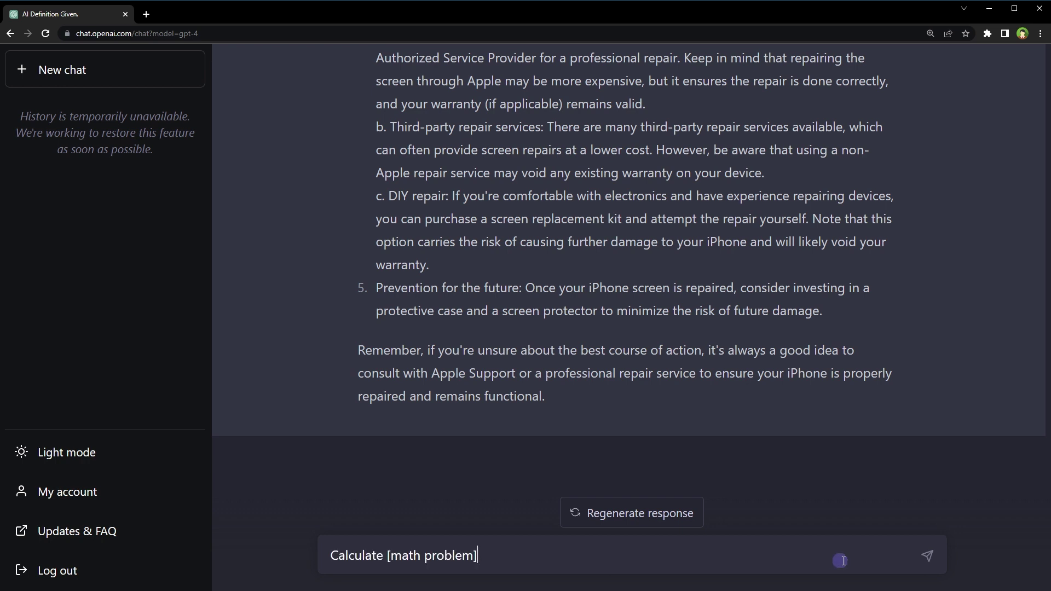
key("ctrl+Home")
key("ctrl+shift+Right")
key("Right")
key("shift+End")
left_click_drag(386, 555, 556, 559)
key("BackSpace")
type("10 * 200 + 99 - 100")
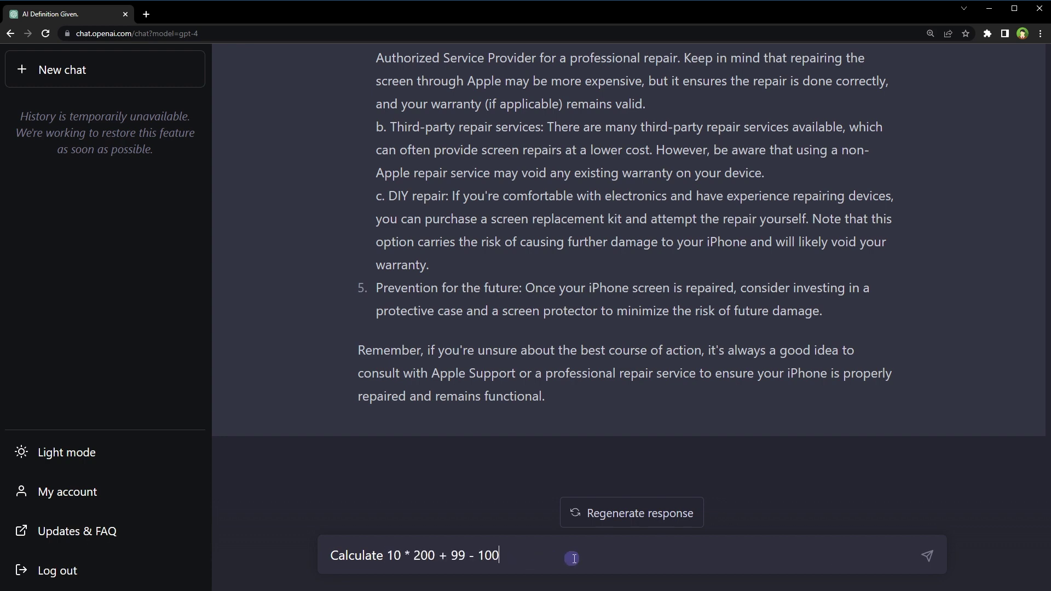
key("Return")
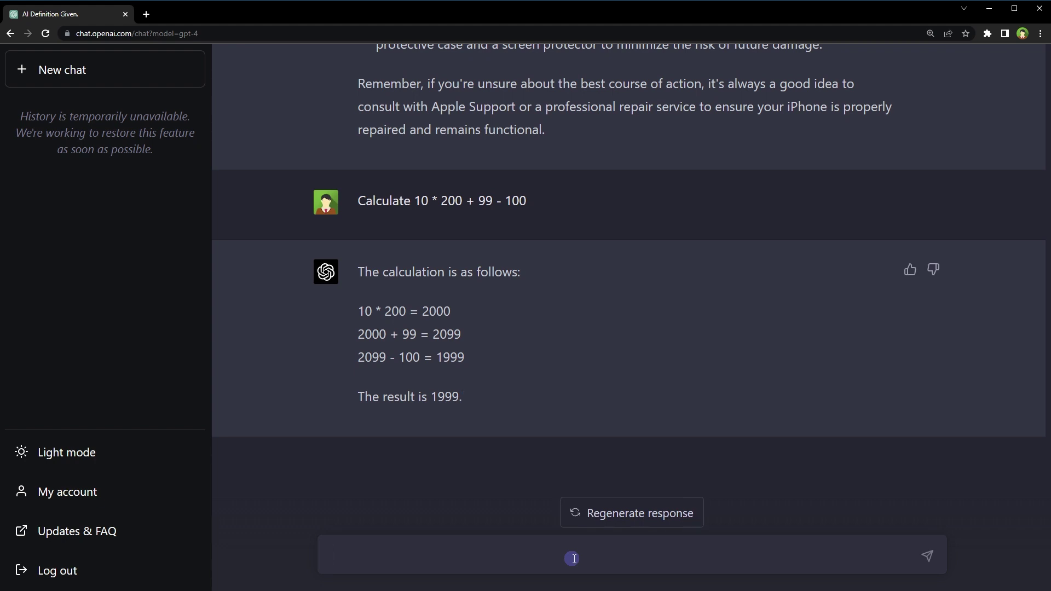
left_click(572, 558)
Ask 'What is the history of solar panels' using the history template
left_click(536, 564)
type("What is the history of [topic or event]")
key("ctrl+shift+Right")
key("ctrl+shift+Right")
key("ctrl+shift+Right")
key("ctrl+shift+Right")
key("ctrl+shift+Right")
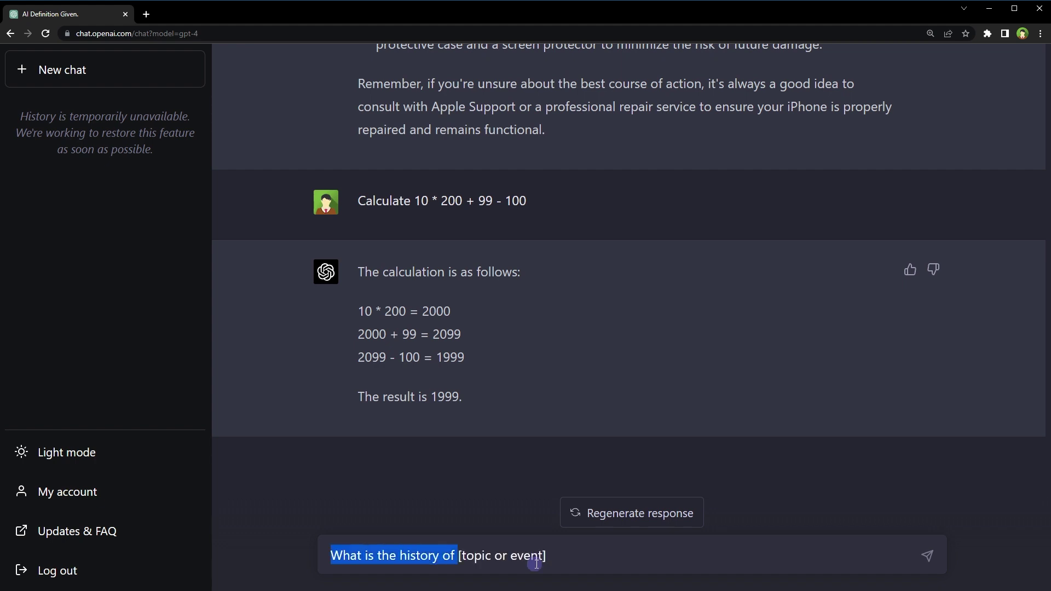
key("Right")
key("shift+End")
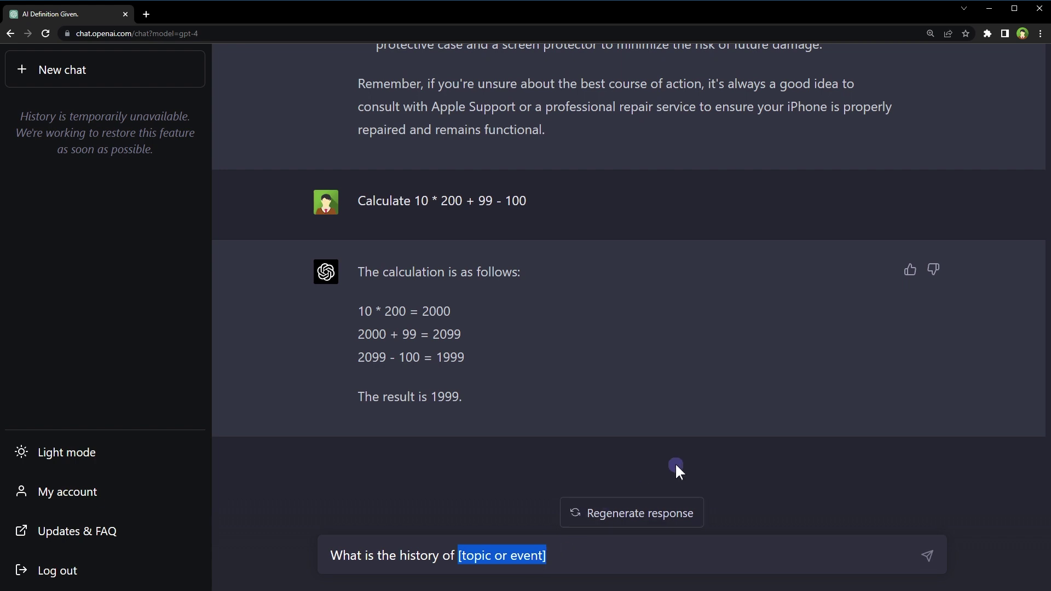
type("solar pane")
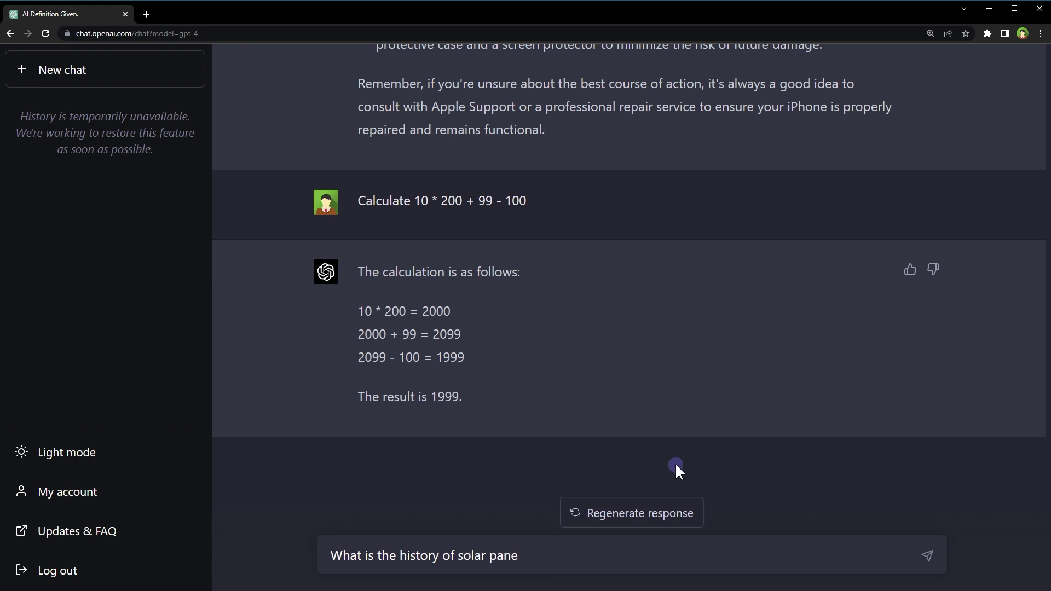
type("ls")
key("Return")
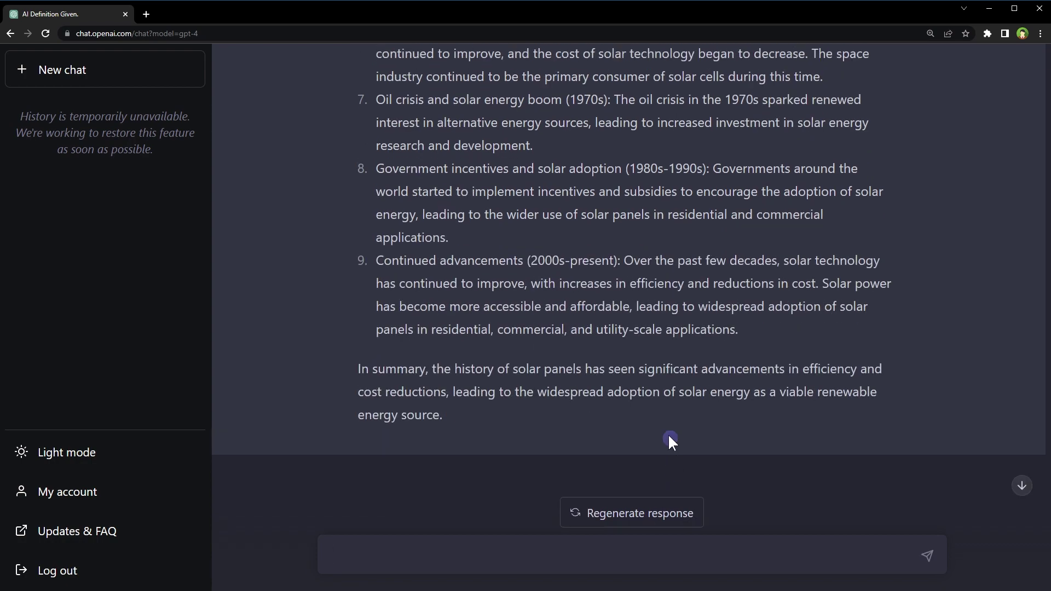
Review the answer's opening paragraph and its closing summary
scroll(667, 433, "up", 5)
scroll(668, 433, "up", 5)
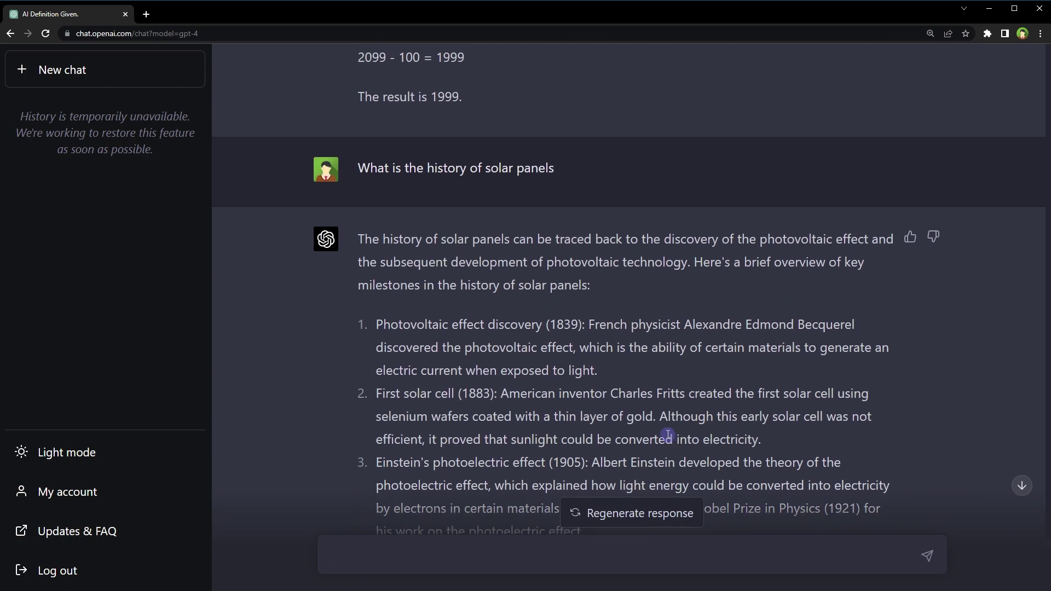
triple_click(518, 285)
scroll(602, 362, "down", 3)
scroll(536, 380, "down", 8)
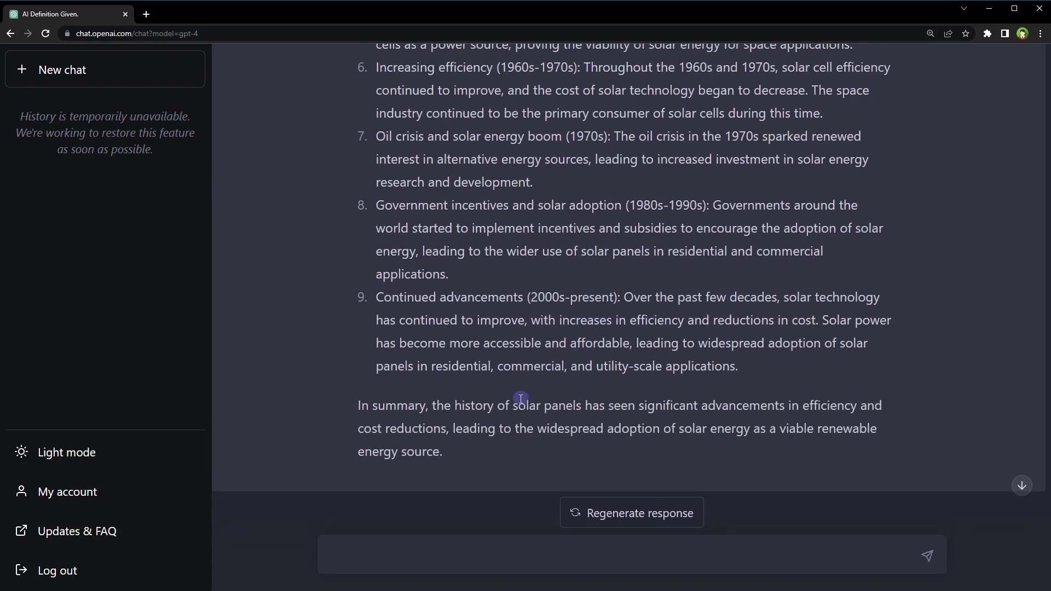
triple_click(509, 400)
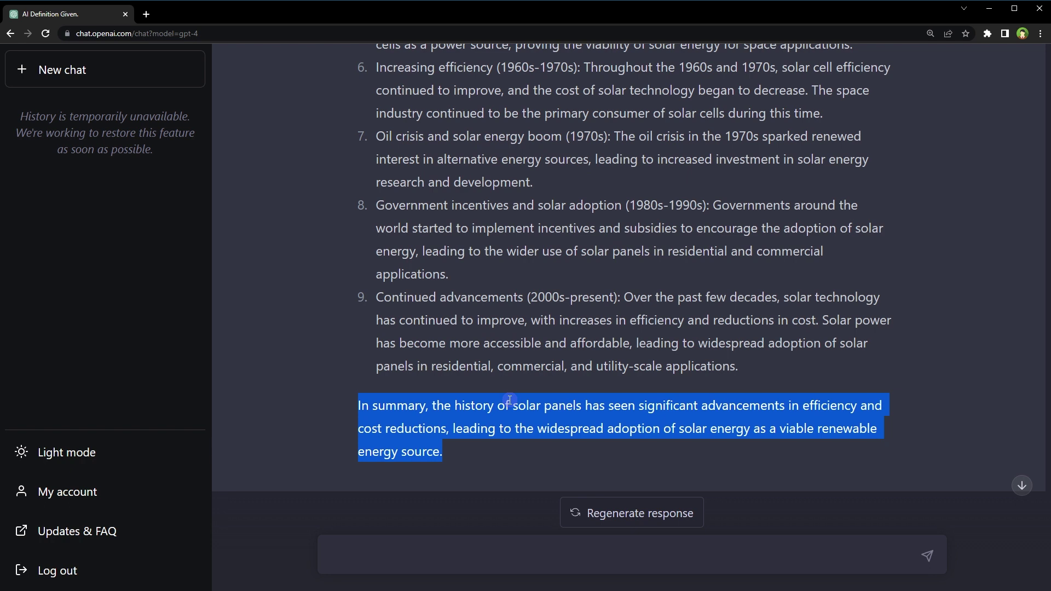
Send 'Teach me about javascript' after filling the [subject] placeholder
left_click(632, 558)
type("Teach me about [subject]")
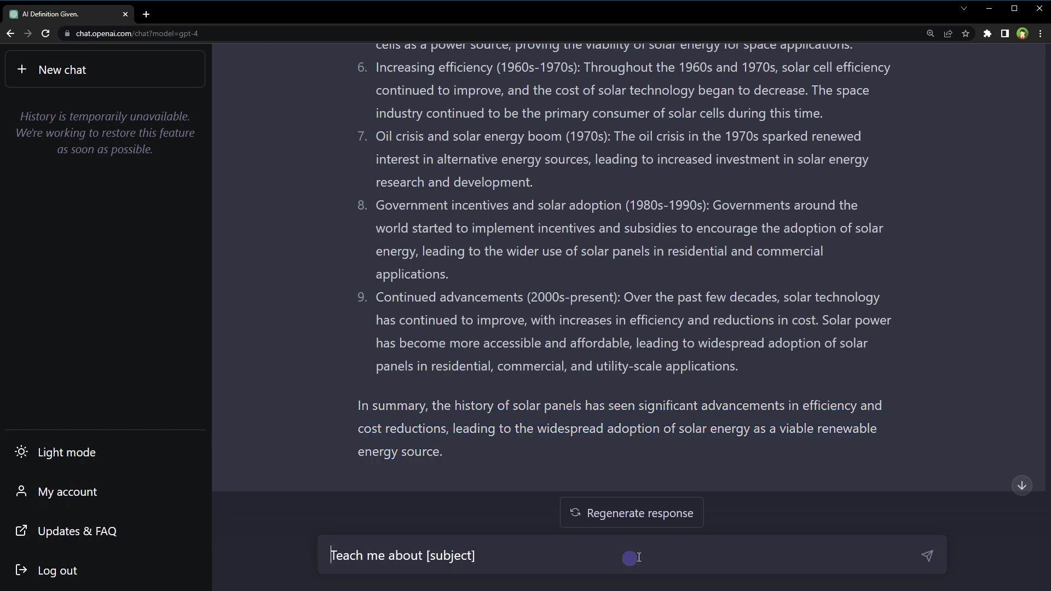
key("Home")
key("ctrl+shift+Right")
key("Right")
key("Right")
key("Right")
key("shift+End")
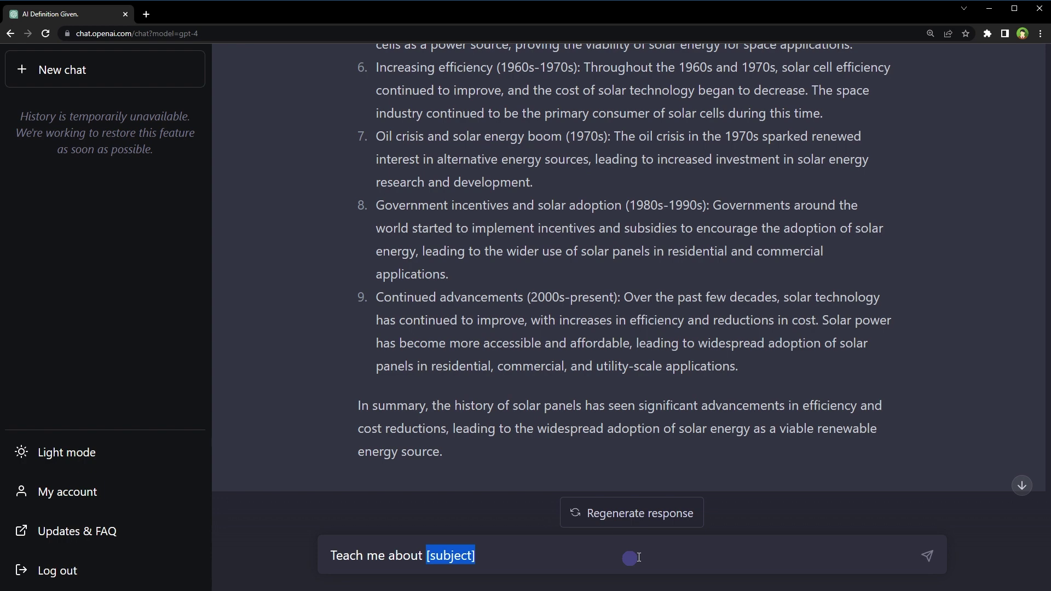
type("javascript")
key("Return")
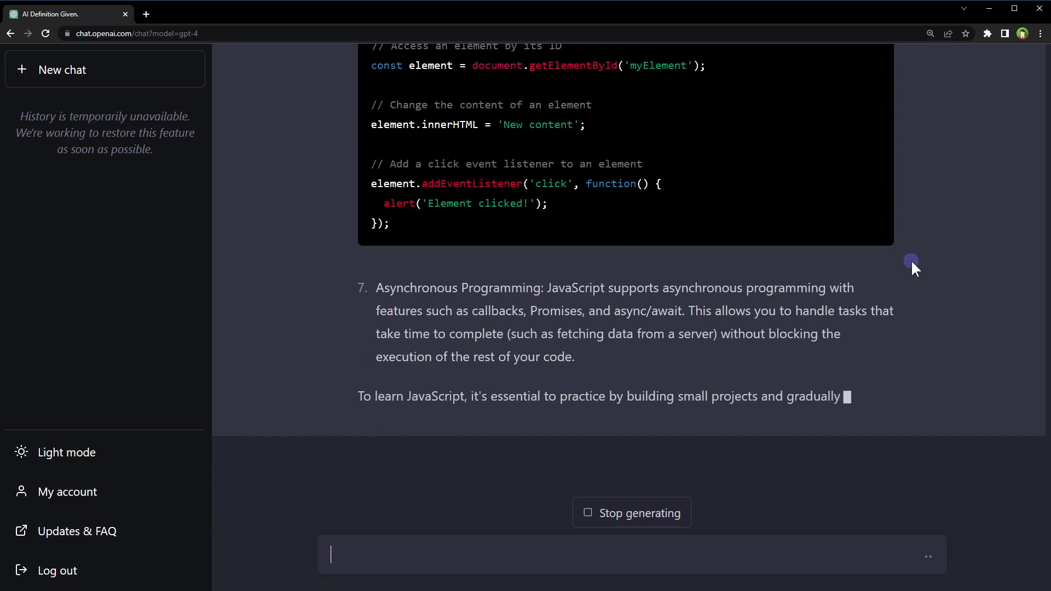
Scroll through the JavaScript explanation from Variables to Asynchronous Programming
scroll(910, 260, "up", 20)
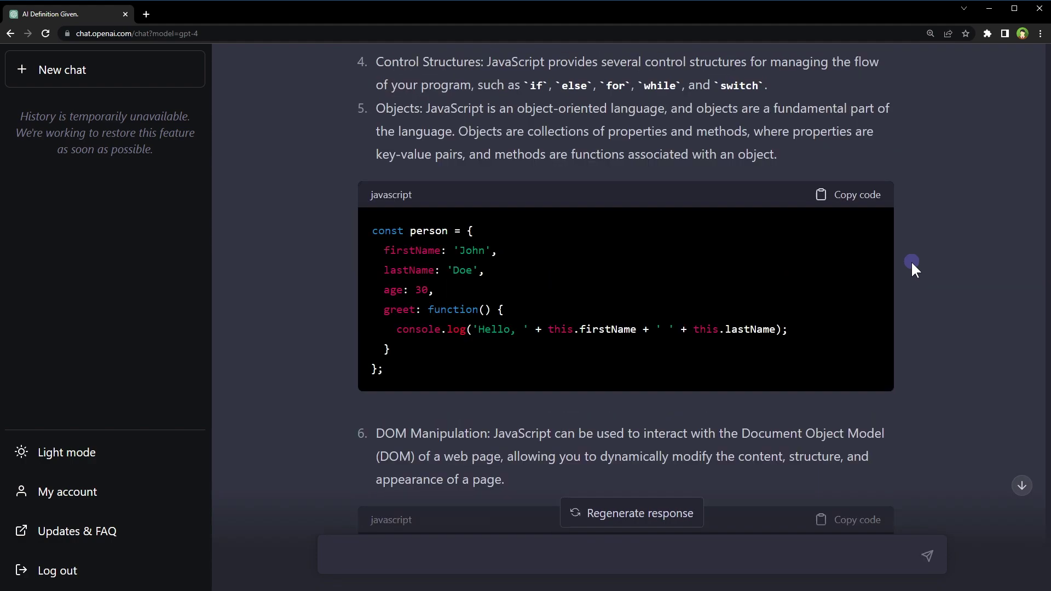
scroll(911, 262, "up", 5)
scroll(911, 269, "down", 6)
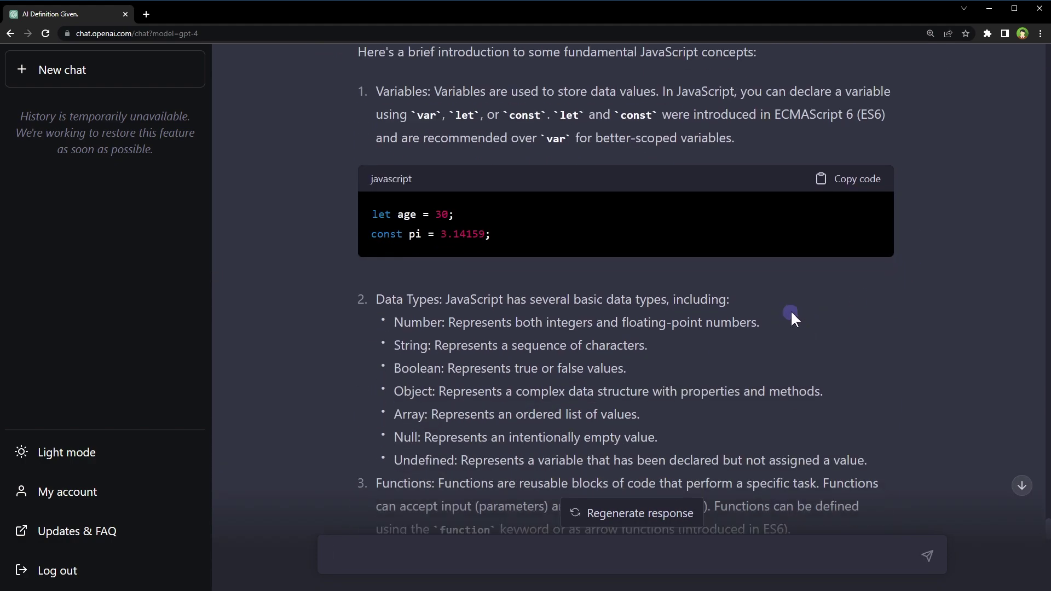
scroll(792, 318, "down", 15)
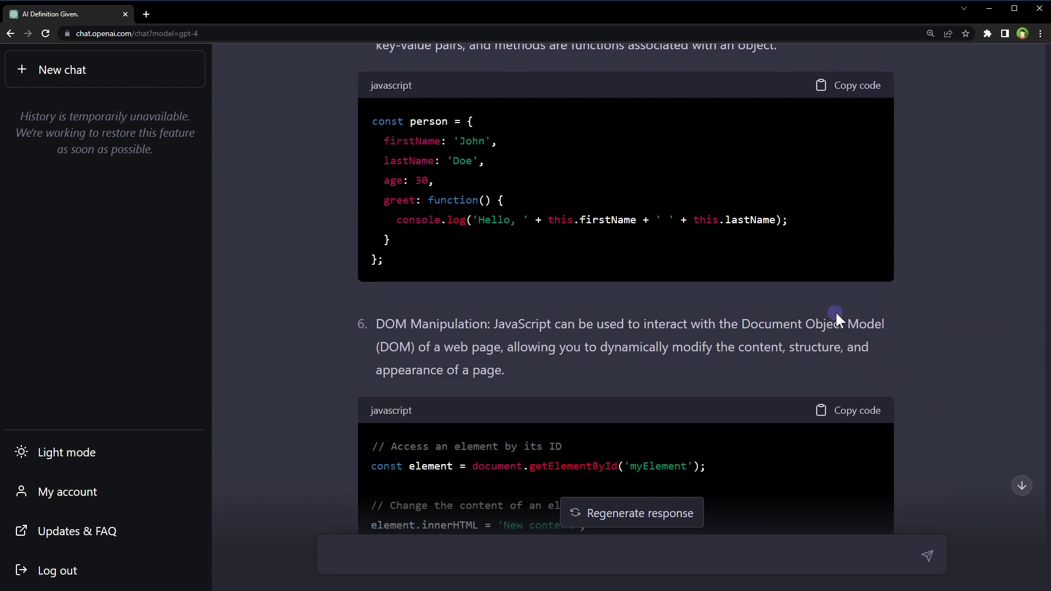
scroll(835, 311, "down", 9)
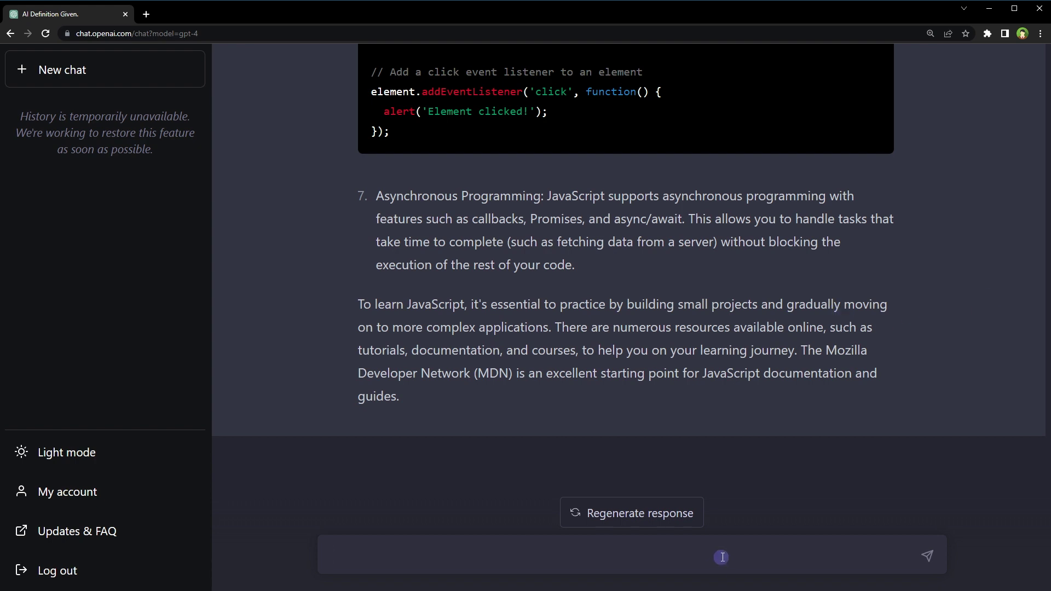
Turn the 'How to [perform a task or achieve a goal]' template into 'How to learn React JS in 30 days' and send it
type("How to [perform a task or achieve a goal]")
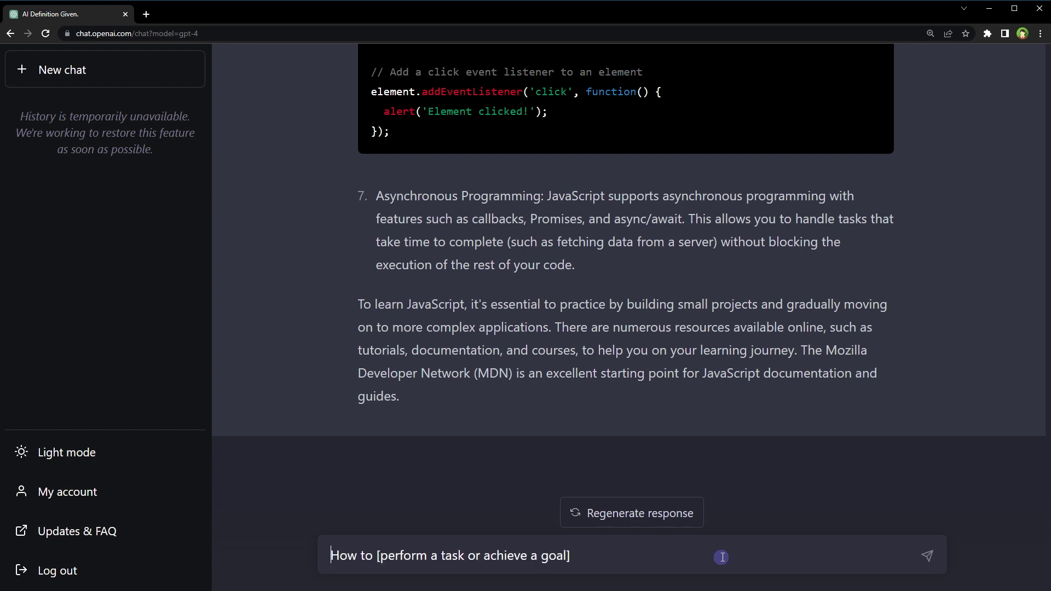
key("ctrl+shift+Right")
key("ctrl+shift+Right")
key("Right")
key("shift+End")
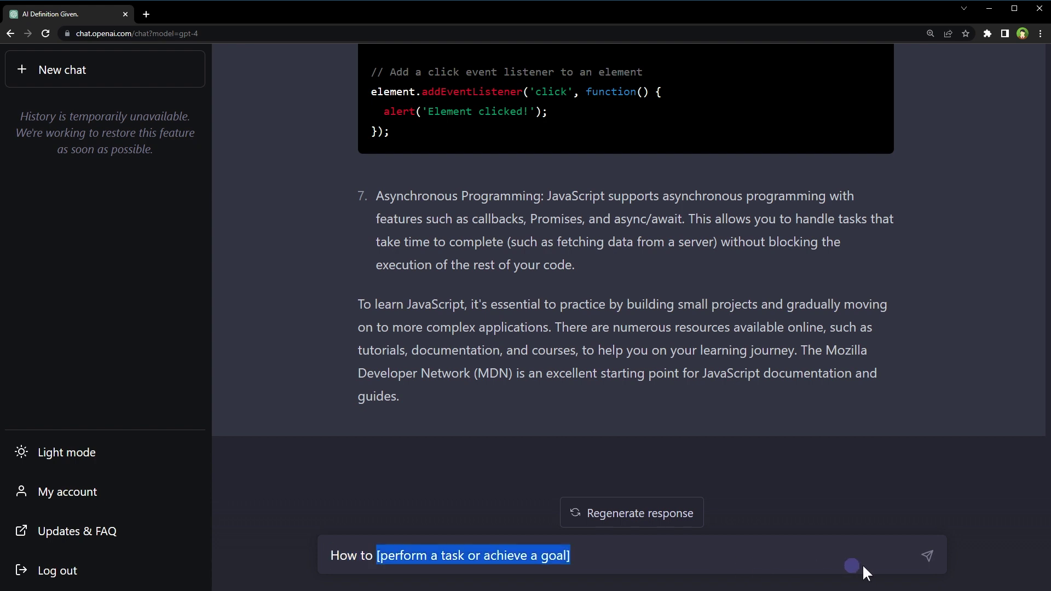
left_click(471, 556)
left_click_drag(377, 555, 569, 554)
key("BackSpace")
type("learn React JS in 30 days")
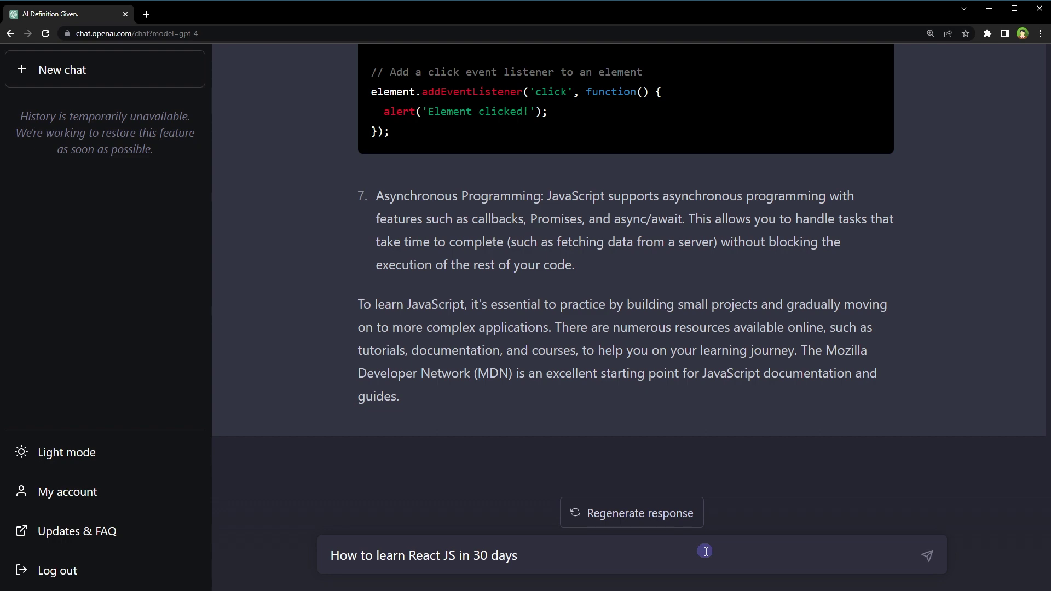
key("Return")
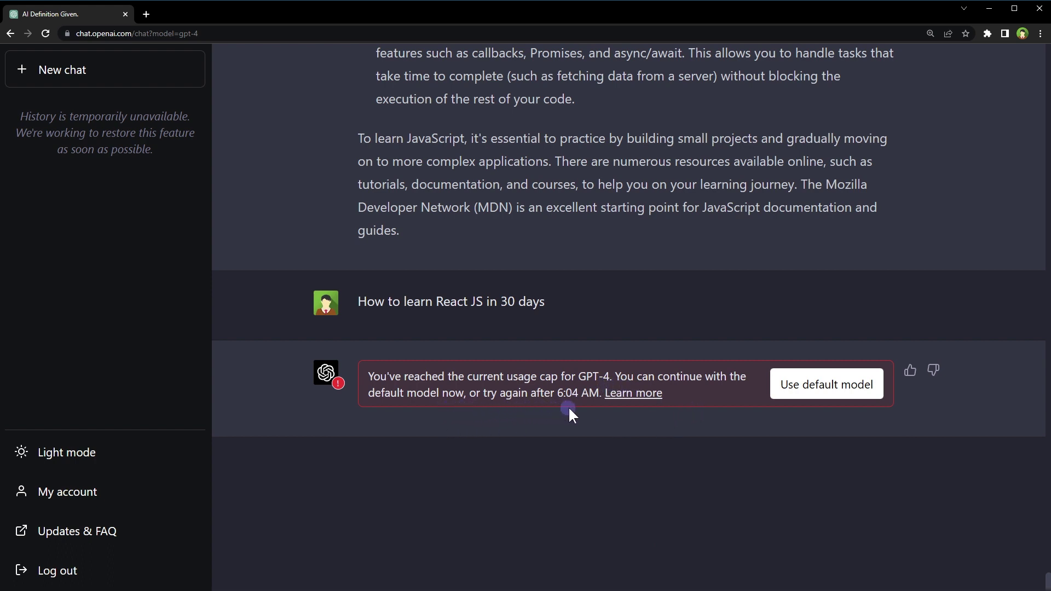
Continue with the default model and read the React JS plan from Day 1-3 through Day 29-30
left_click(799, 393)
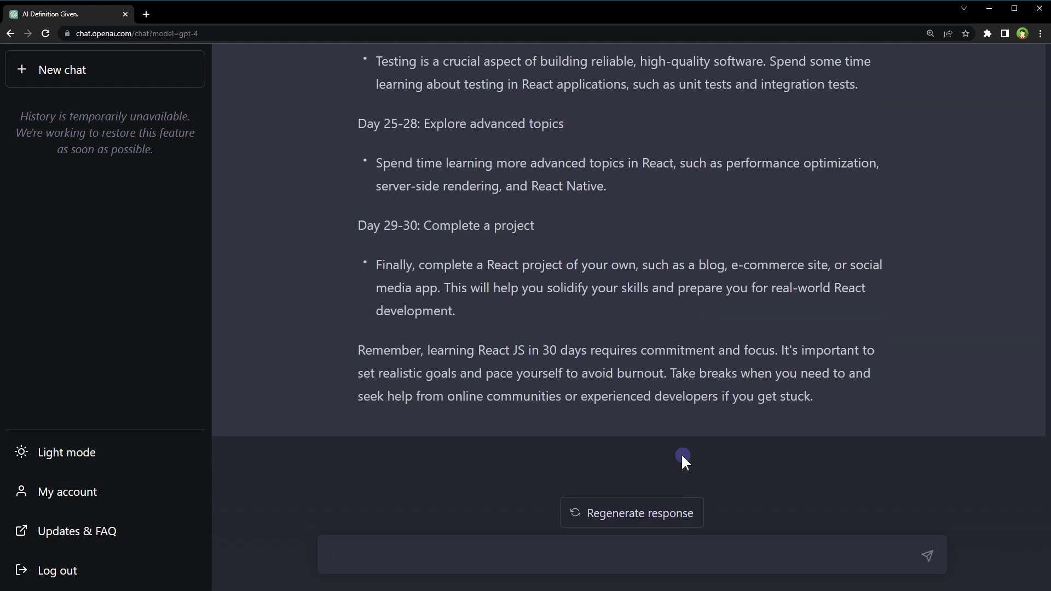
scroll(673, 454, "up", 10)
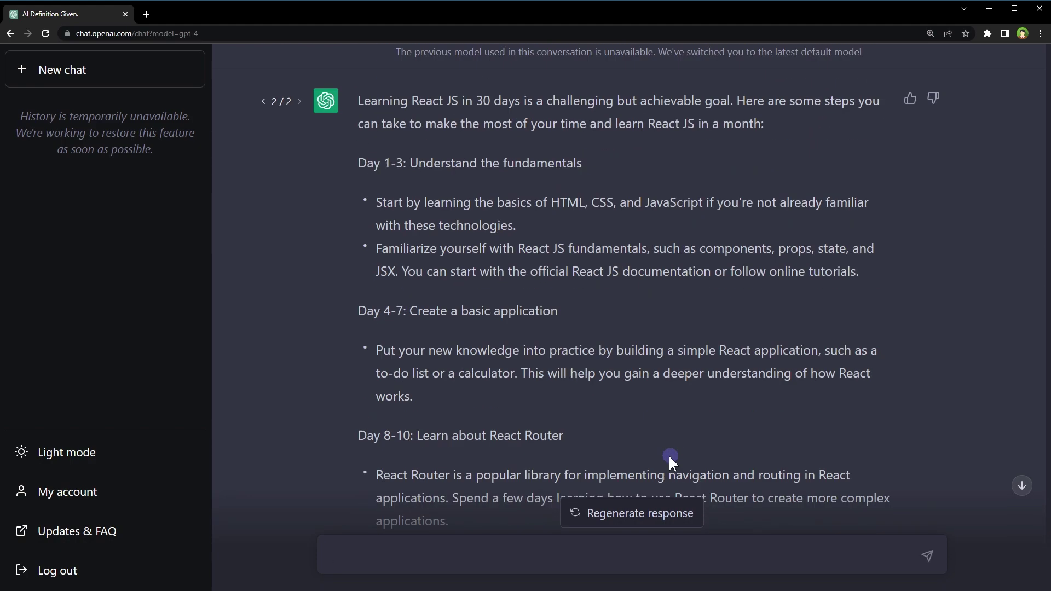
scroll(670, 458, "down", 3)
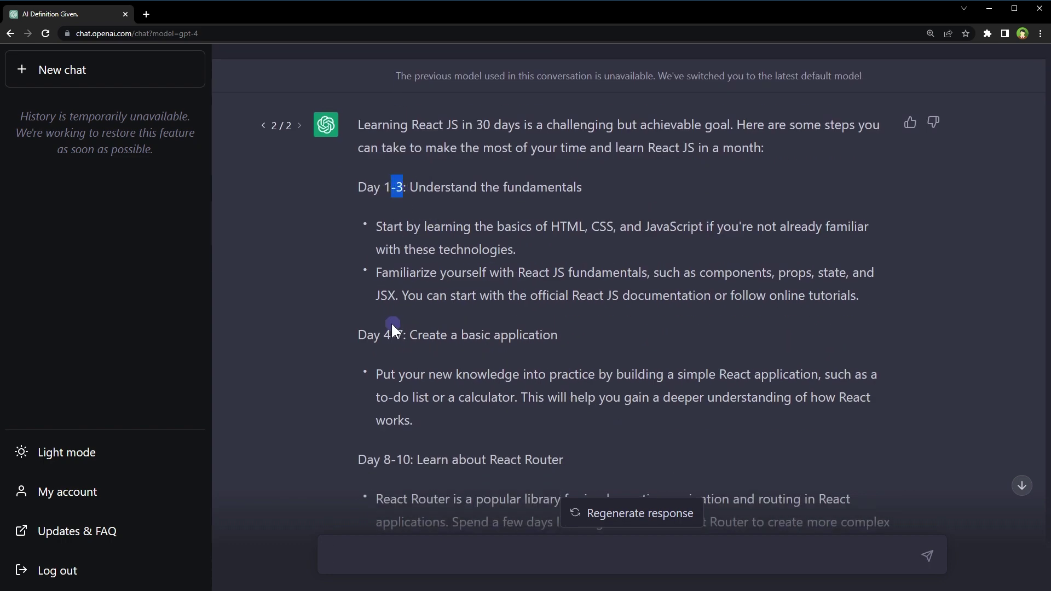
left_click_drag(383, 335, 403, 335)
scroll(548, 379, "down", 3)
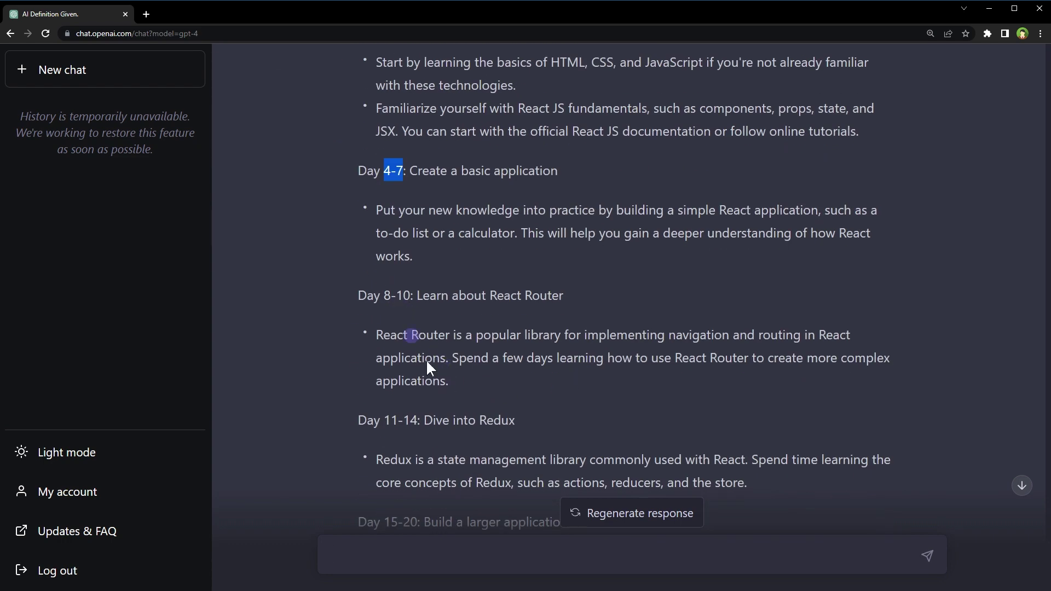
scroll(542, 383, "down", 3)
scroll(577, 403, "down", 8)
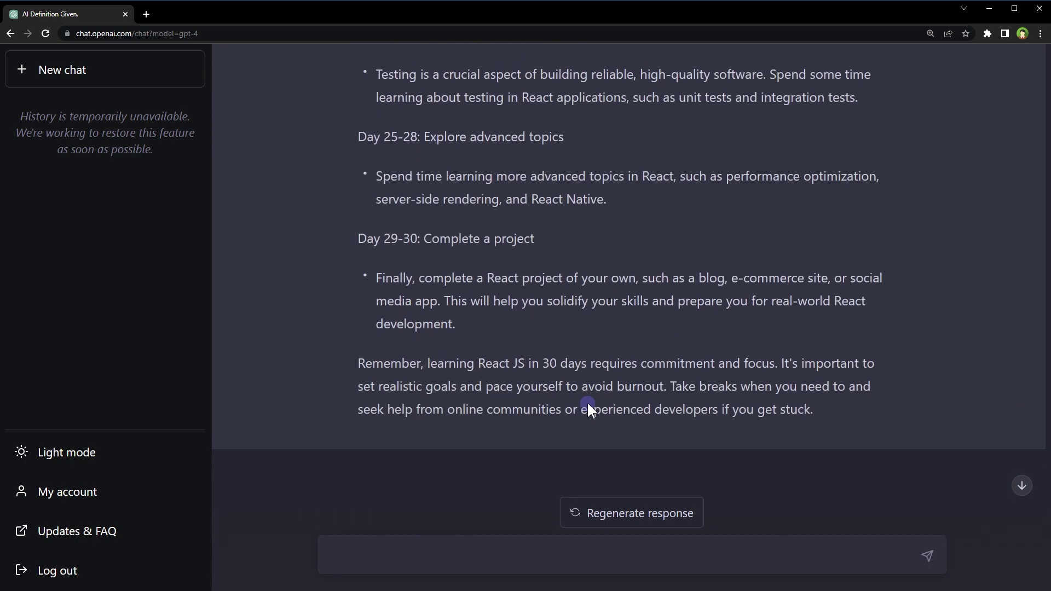
scroll(652, 350, "up", 12)
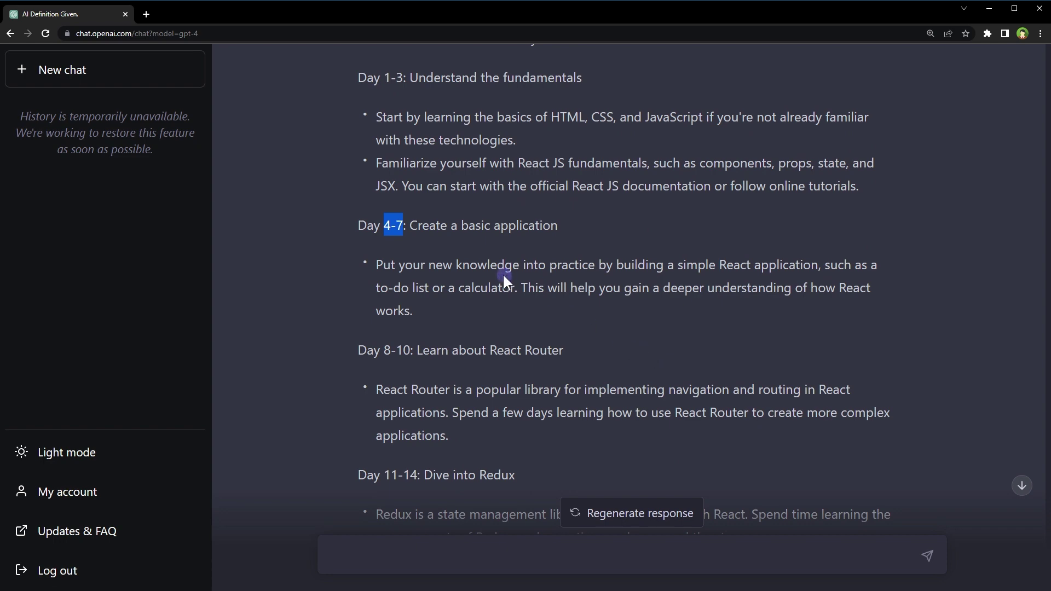
scroll(583, 317, "up", 2)
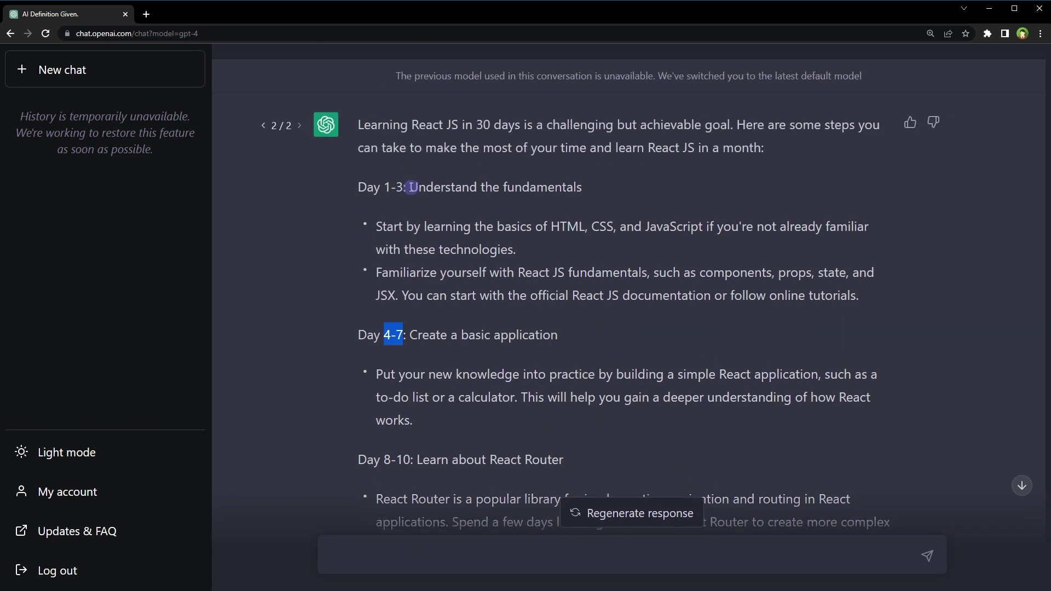
scroll(525, 241, "down", 3)
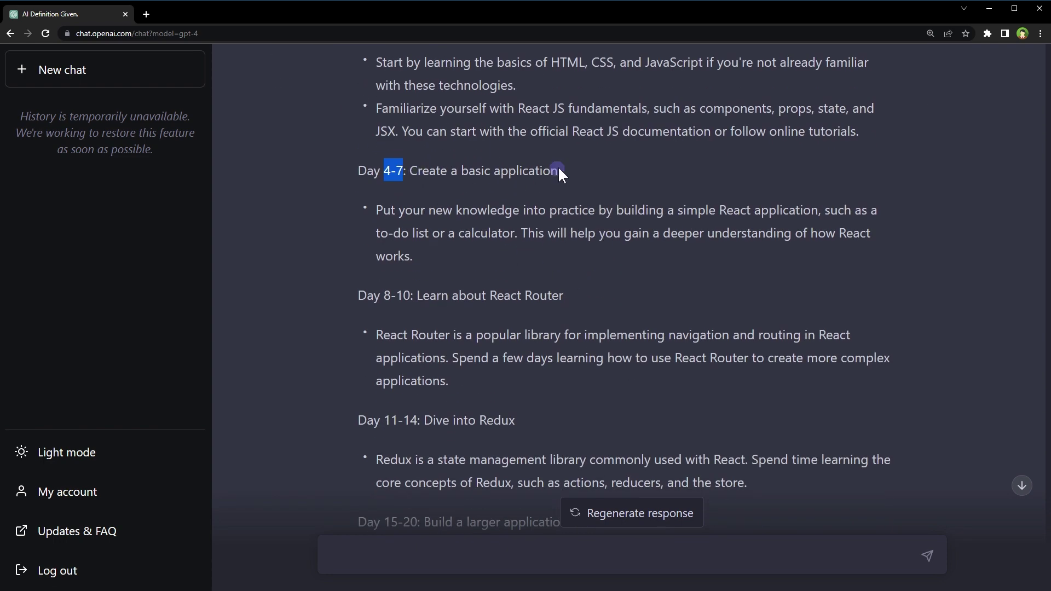
scroll(615, 241, "down", 3)
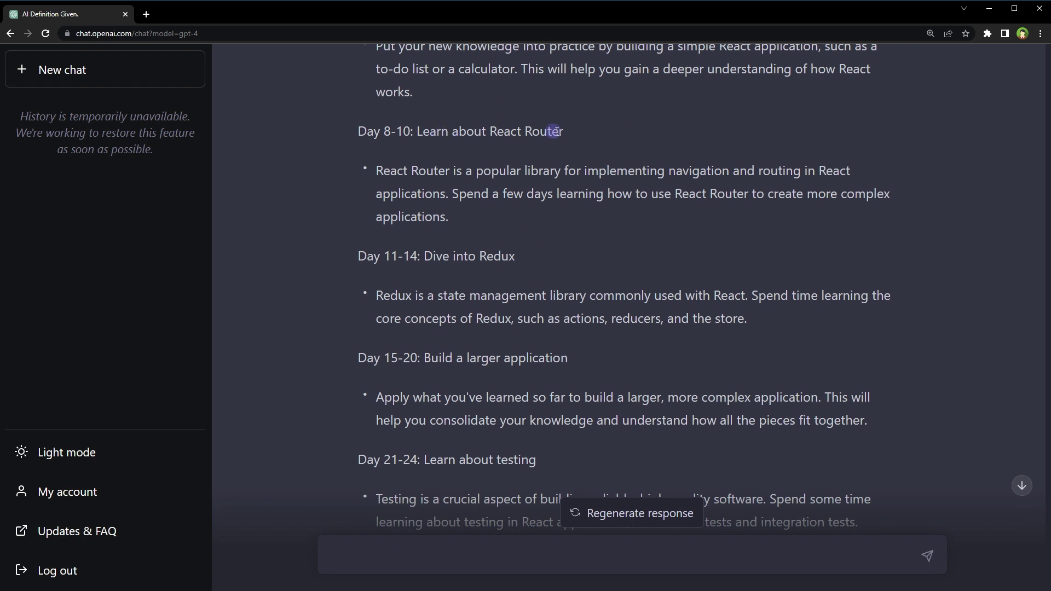
scroll(600, 282, "down", 2)
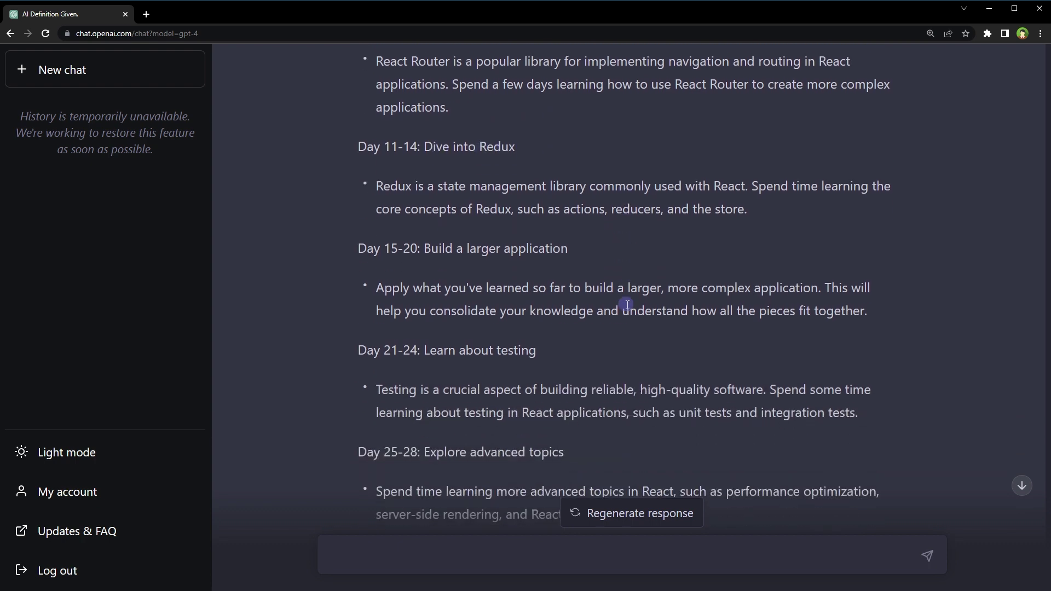
scroll(614, 284, "down", 1)
scroll(613, 284, "down", 2)
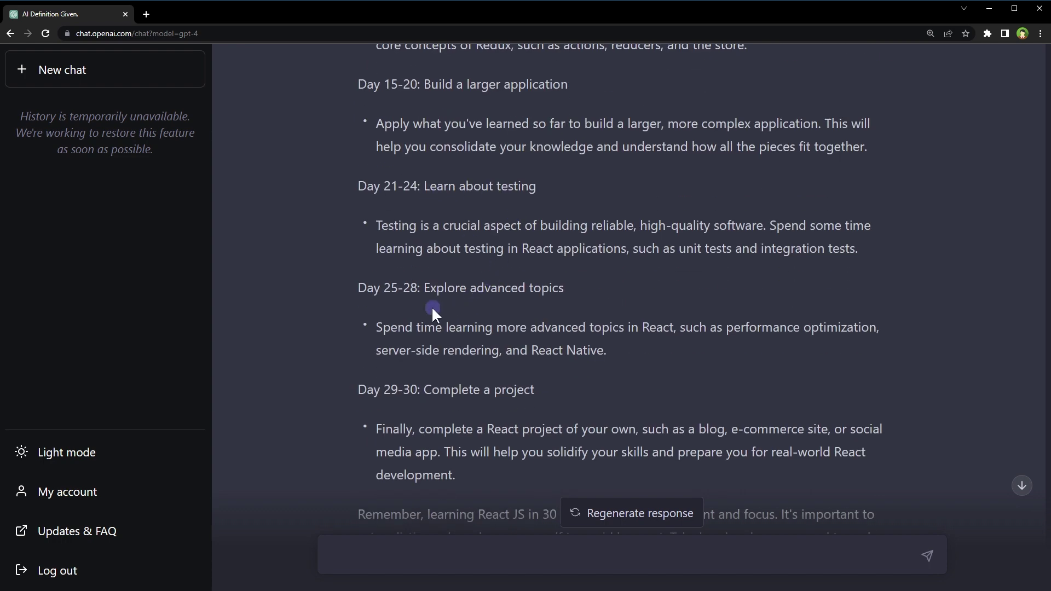
scroll(643, 321, "down", 3)
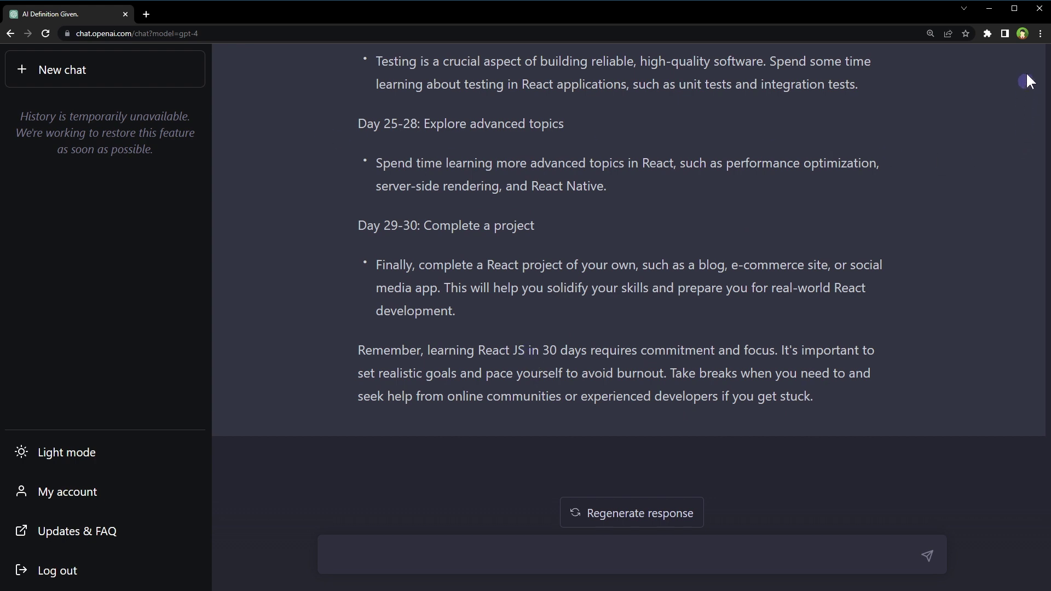
Open a new incognito window and paste the ChatGPT web address
left_click(1039, 35)
left_click(1010, 81)
type("https://chat.openai.com")
Load chat.openai.com in the incognito window, start logging in, then return to the original chat
key("Return")
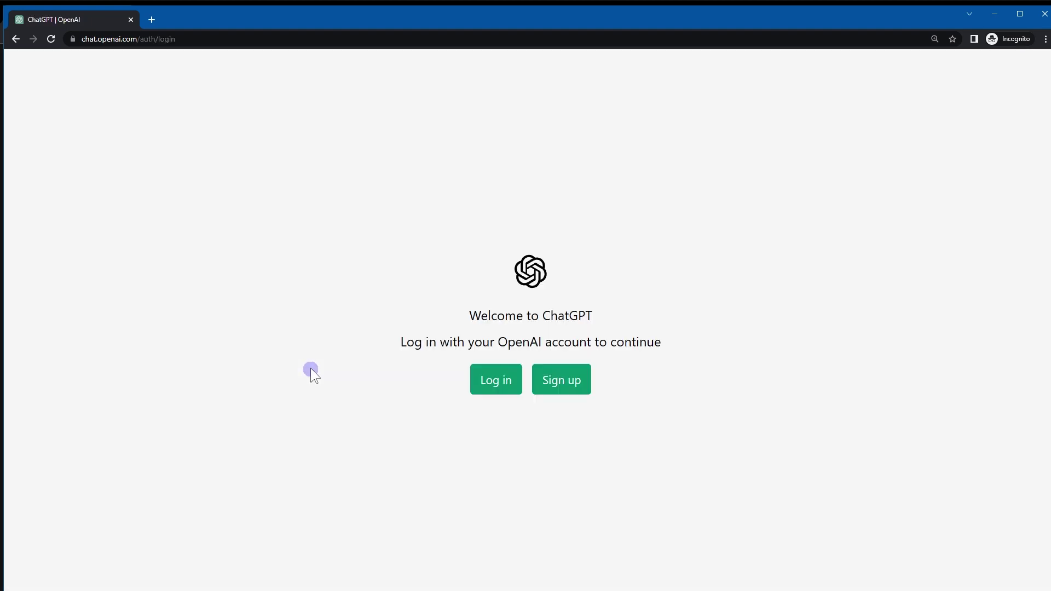
left_click(488, 389)
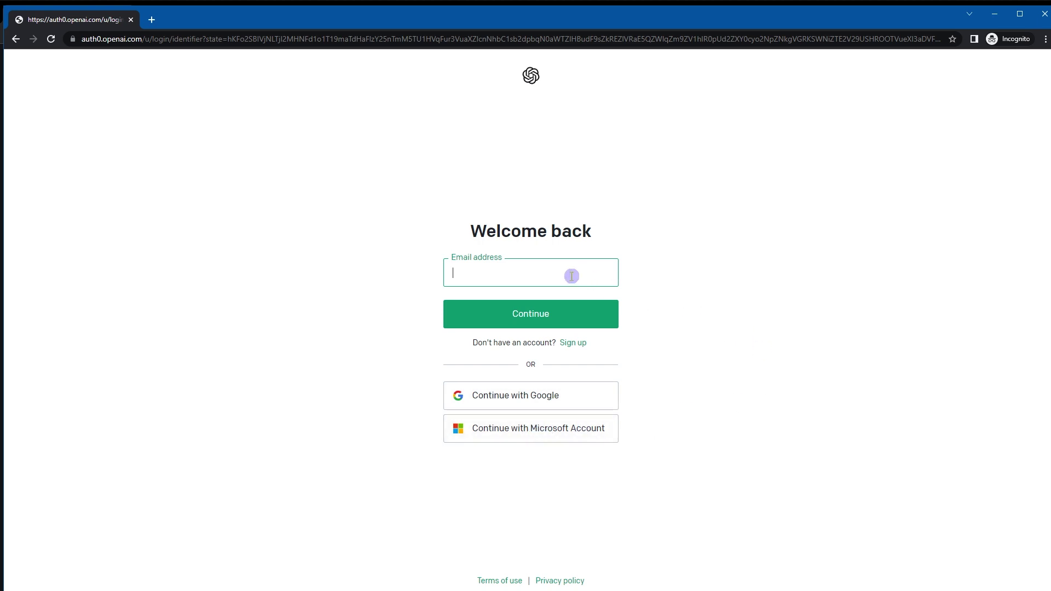
left_click(773, 273)
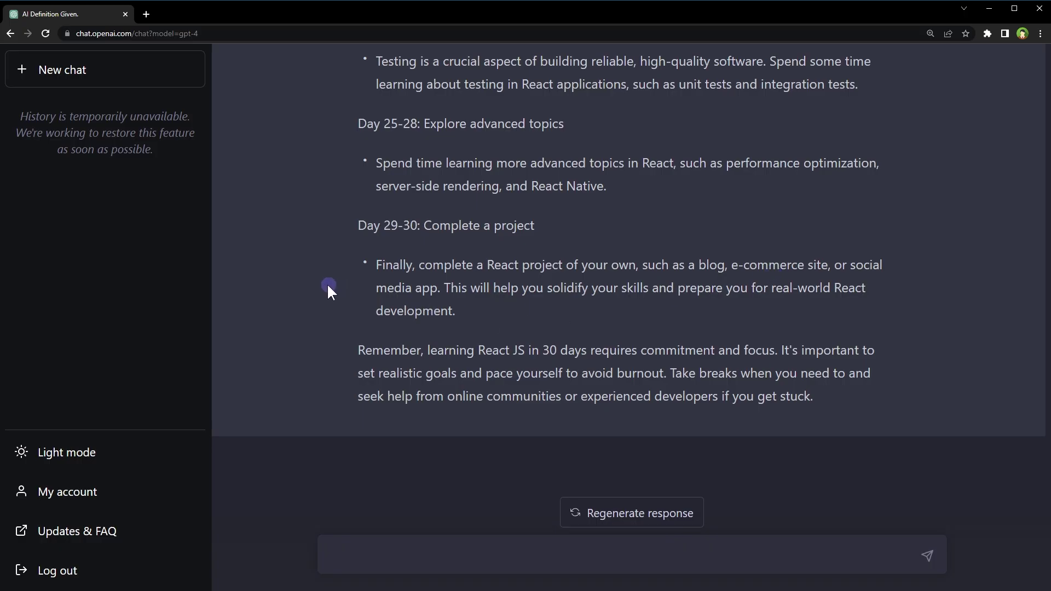